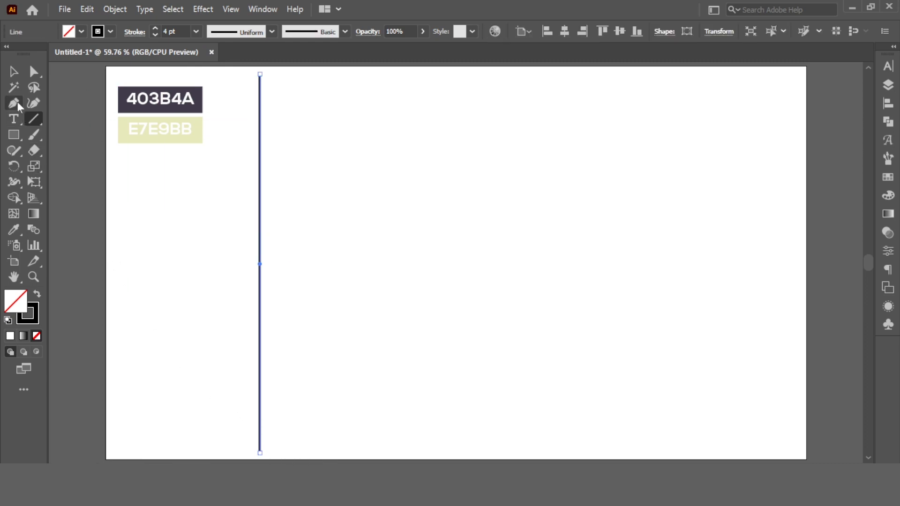
Copy the vertical line with a horizontal move of 50 px
{"action": "left_click", "coordinate": [13, 71]}
{"action": "left_click", "coordinate": [381, 132]}
{"action": "left_click", "coordinate": [257, 122]}
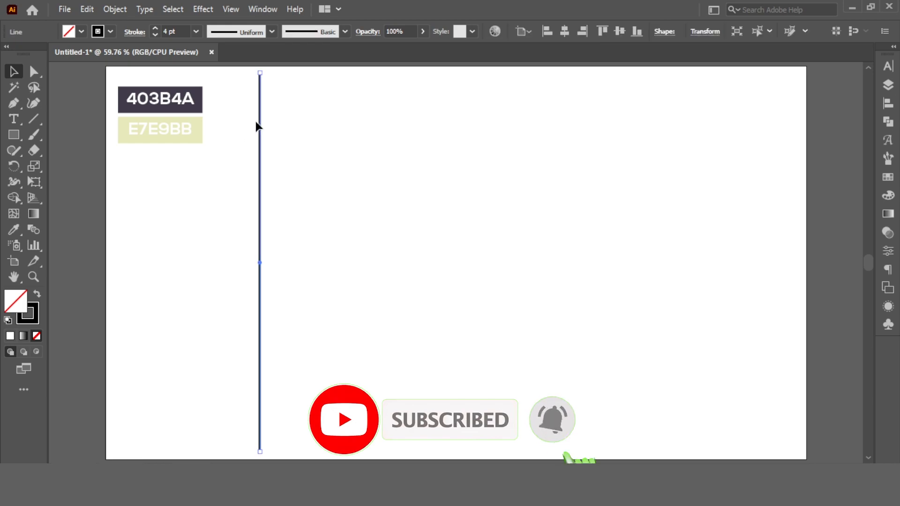
{"action": "double_click", "coordinate": [33, 71]}
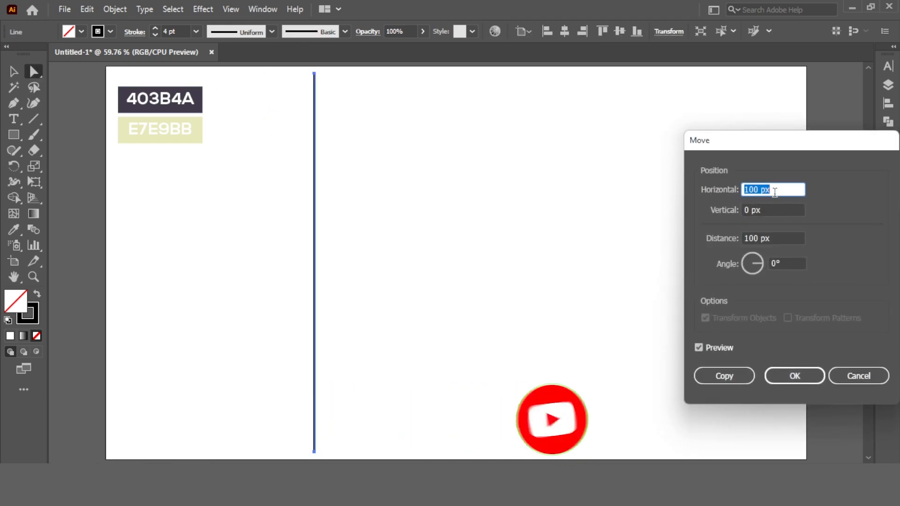
{"action": "type", "text": "50"}
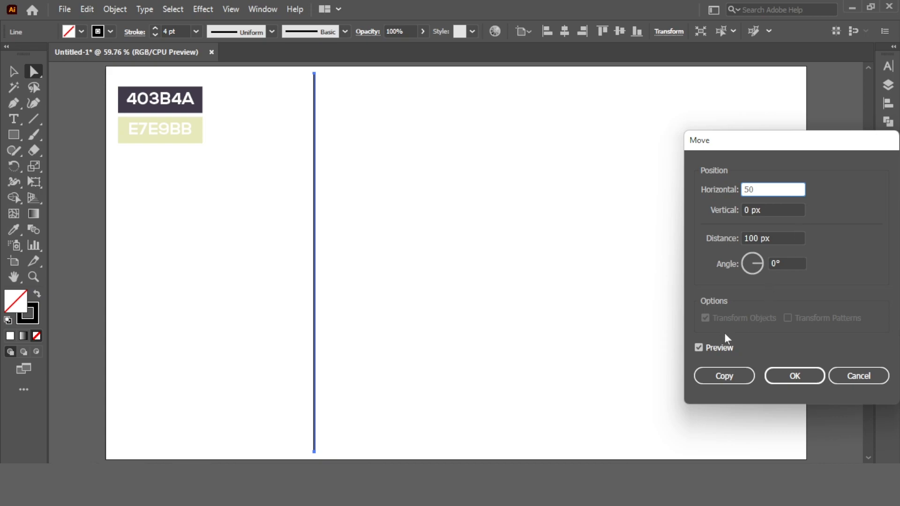
{"action": "left_click", "coordinate": [704, 348]}
{"action": "left_click", "coordinate": [704, 348]}
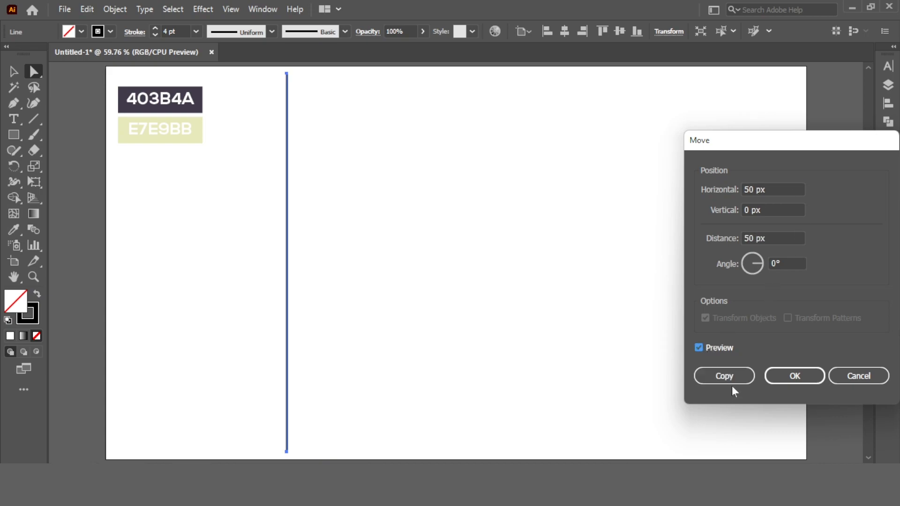
{"action": "left_click", "coordinate": [730, 377]}
Group the two vertical lines
{"action": "left_click", "coordinate": [13, 71]}
{"action": "left_click", "coordinate": [254, 80]}
{"action": "left_click_drag", "start_coordinate": [333, 96], "coordinate": [327, 101]}
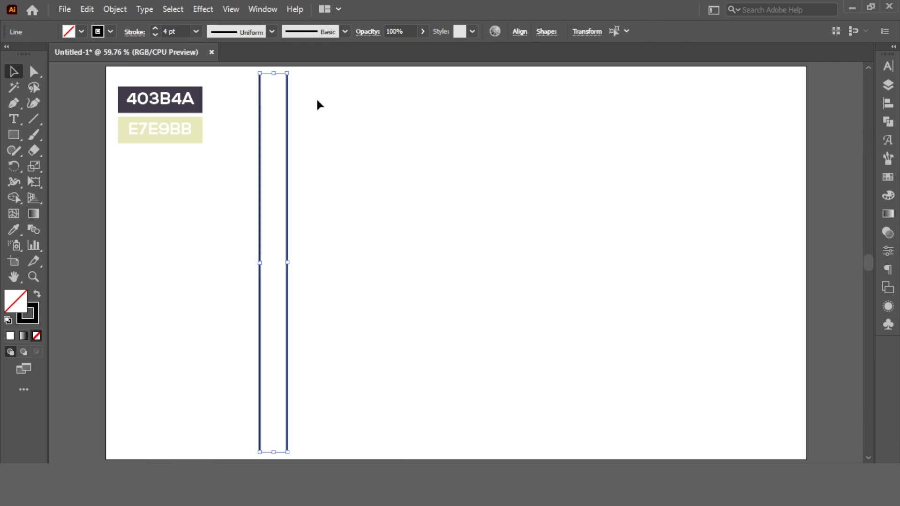
{"action": "left_click", "coordinate": [115, 9]}
{"action": "left_click", "coordinate": [161, 68]}
Copy the grouped line pair with a horizontal move of 100 px
{"action": "left_click", "coordinate": [296, 111]}
{"action": "left_click_drag", "start_coordinate": [295, 111], "coordinate": [253, 111]}
{"action": "double_click", "coordinate": [33, 73]}
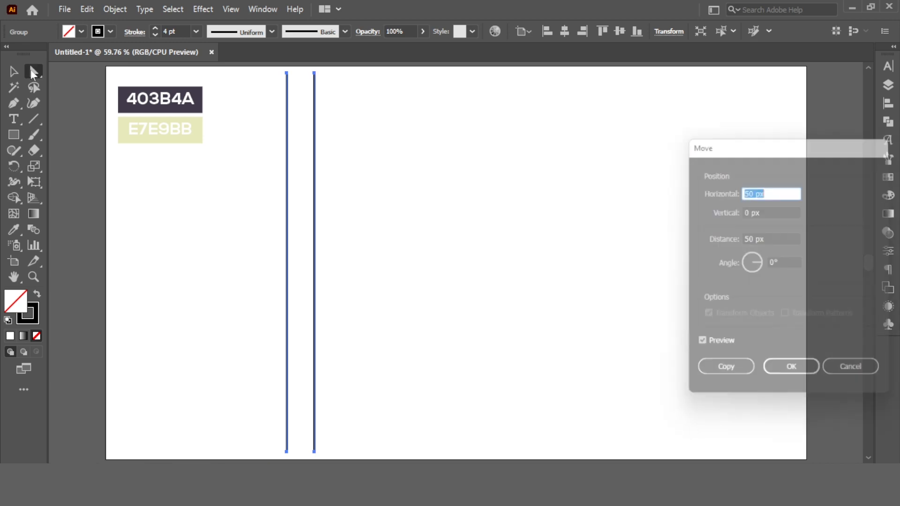
{"action": "key", "text": "shift+Up"}
{"action": "key", "text": "shift+Up"}
{"action": "key", "text": "shift+Up"}
{"action": "key", "text": "shift+Up"}
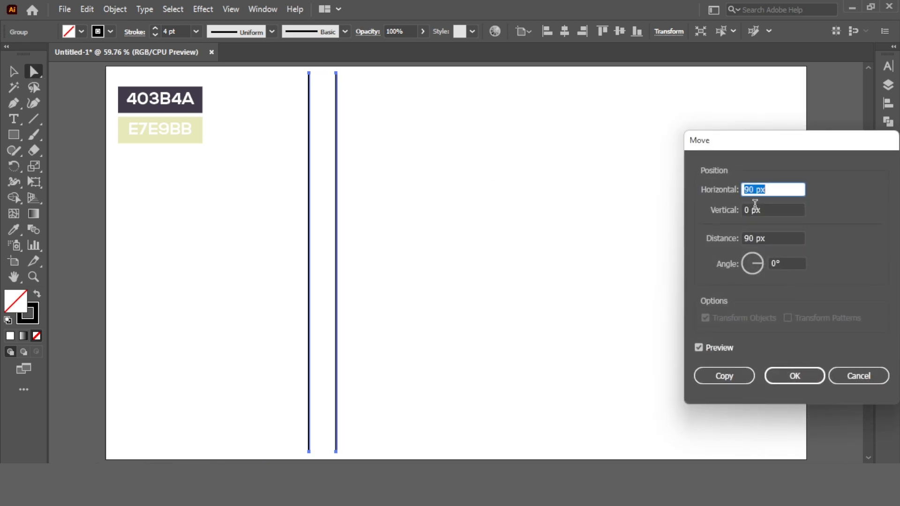
{"action": "key", "text": "shift+Up"}
{"action": "left_click", "coordinate": [726, 377]}
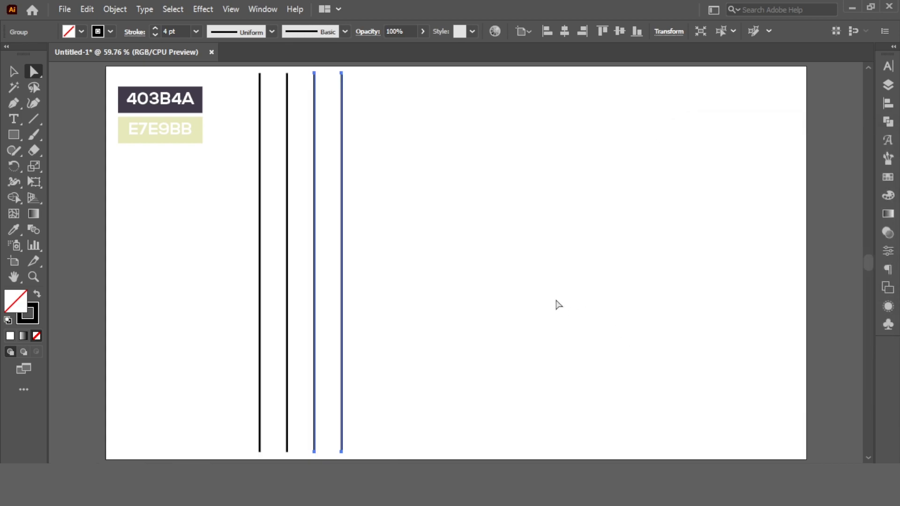
Repeat the pair's copy transformation three times to make ten evenly spaced vertical lines
{"action": "key", "text": "ctrl+d"}
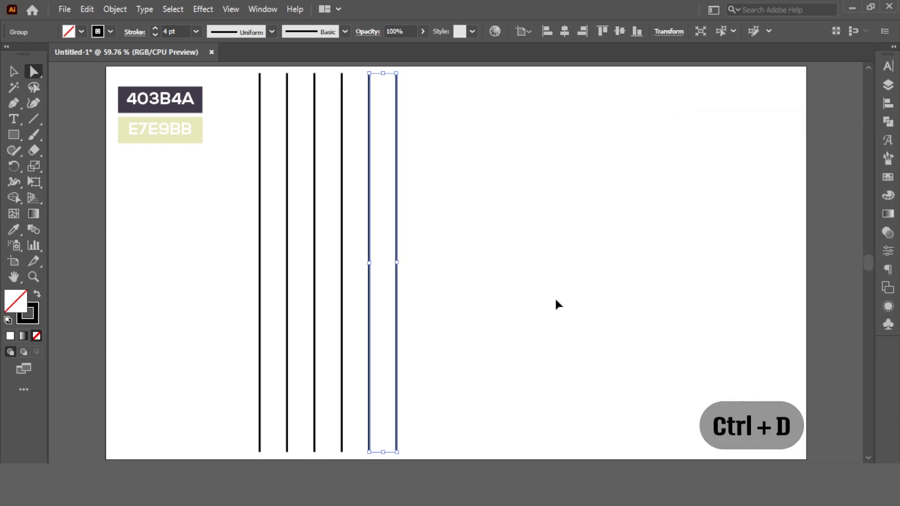
{"action": "key", "text": "ctrl+d"}
{"action": "key", "text": "ctrl+d"}
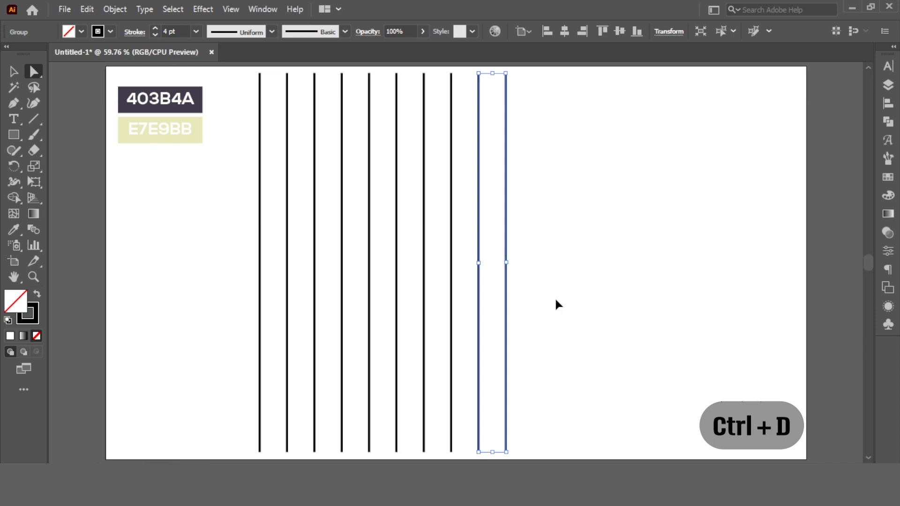
Select all ten vertical lines and combine them into one group
{"action": "left_click", "coordinate": [14, 70]}
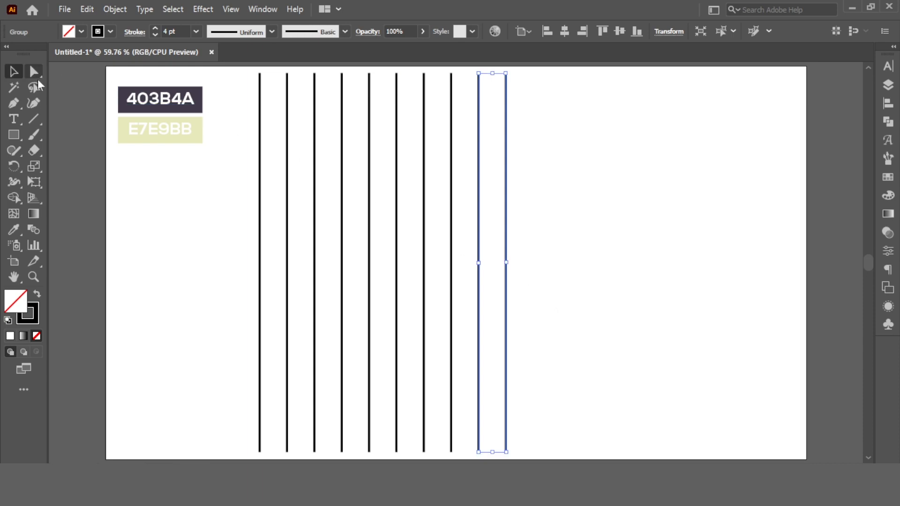
{"action": "left_click", "coordinate": [250, 87]}
{"action": "left_click_drag", "start_coordinate": [249, 73], "coordinate": [558, 110]}
{"action": "left_click", "coordinate": [115, 9]}
{"action": "left_click", "coordinate": [167, 71]}
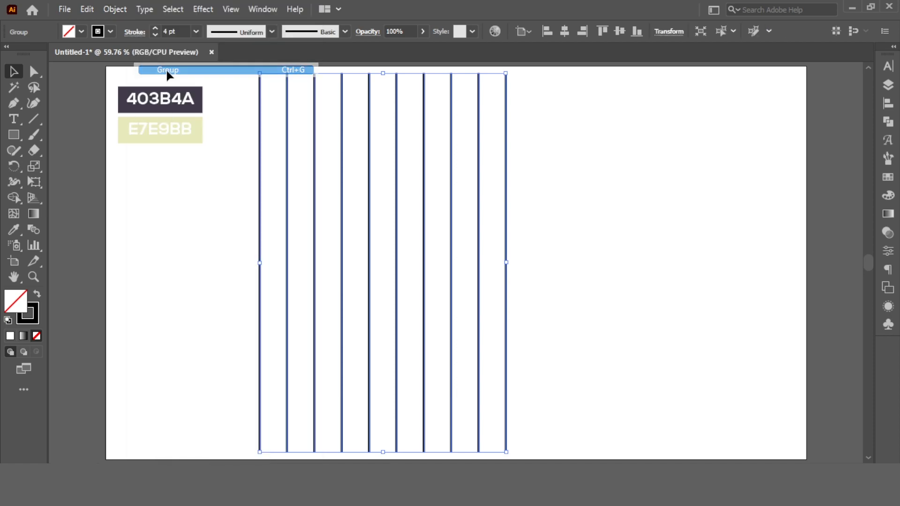
Center the group of vertical lines horizontally on the artboard
{"action": "left_click", "coordinate": [553, 124]}
{"action": "left_click_drag", "start_coordinate": [553, 125], "coordinate": [451, 164]}
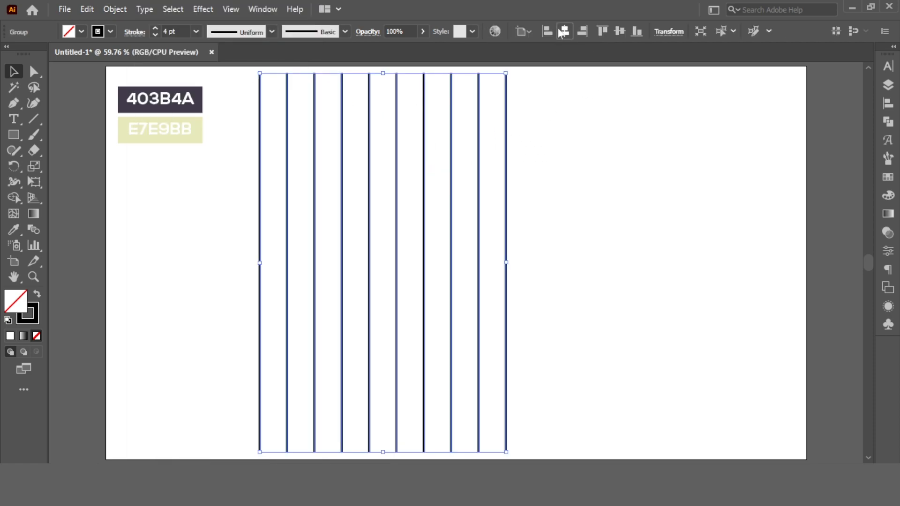
{"action": "left_click", "coordinate": [563, 31]}
Create a copy of the vertical line group rotated 90° to form a crossing grid
{"action": "left_click_drag", "start_coordinate": [627, 106], "coordinate": [476, 165]}
{"action": "right_click", "coordinate": [426, 144]}
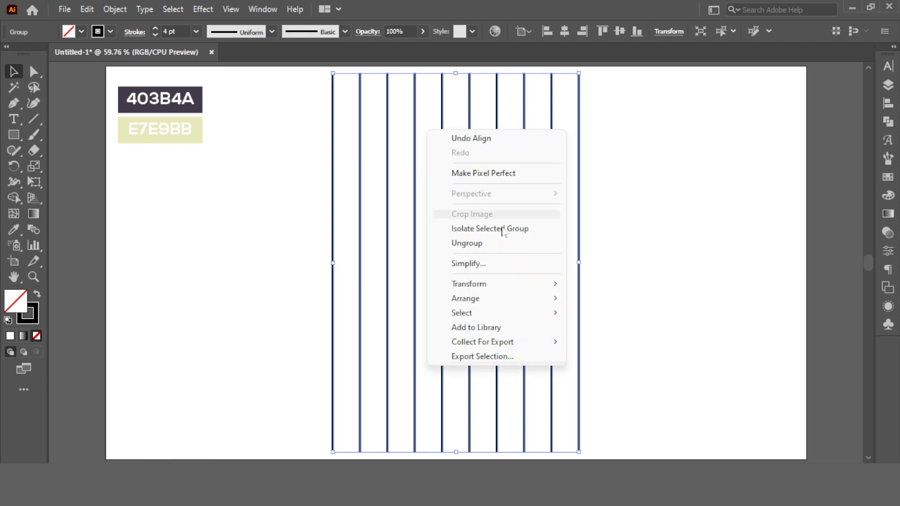
{"action": "mouse_move", "coordinate": [546, 284]}
{"action": "left_click", "coordinate": [609, 320]}
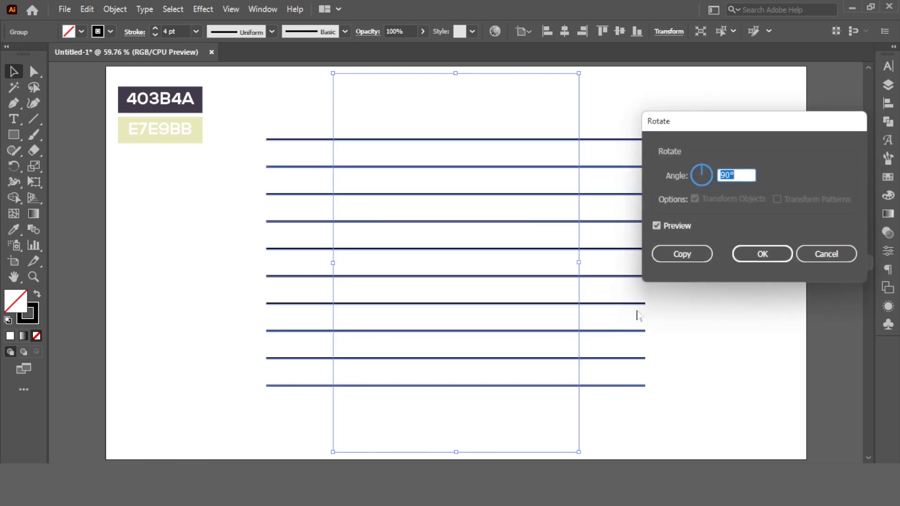
{"action": "left_click", "coordinate": [682, 254]}
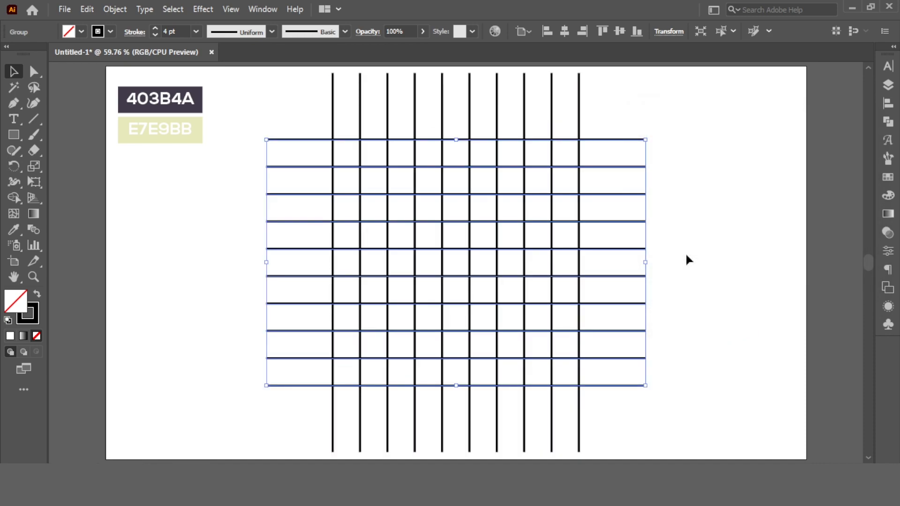
{"action": "left_click_drag", "start_coordinate": [655, 123], "coordinate": [494, 204]}
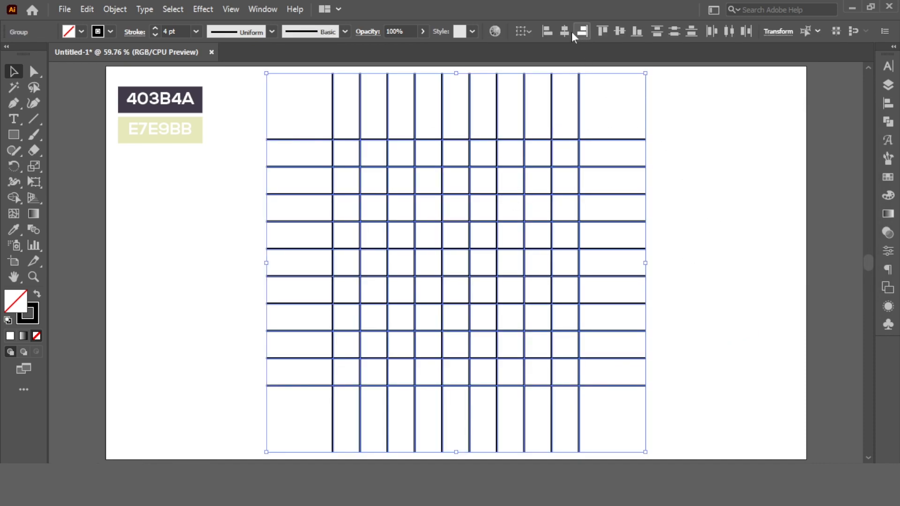
{"action": "left_click", "coordinate": [670, 135]}
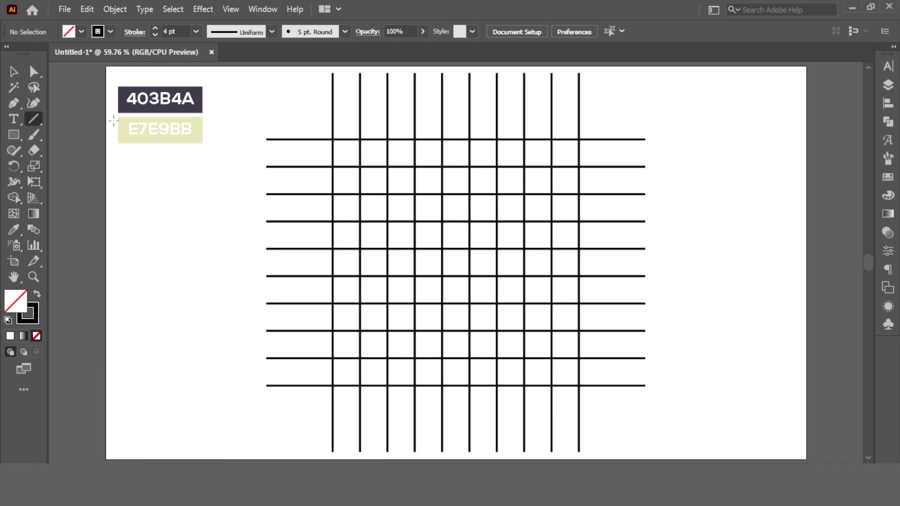
Draw a 45° diagonal line from the grid's upper left to its lower right and center-align it with the grid horizontally and vertically
{"action": "mouse_move", "coordinate": [279, 100]}
{"action": "left_mouse_down"}
{"action": "mouse_move", "coordinate": [643, 432]}
{"action": "mouse_move", "coordinate": [630, 451]}
{"action": "left_mouse_up"}
{"action": "left_click", "coordinate": [14, 72]}
{"action": "left_click_drag", "start_coordinate": [627, 76], "coordinate": [399, 312]}
{"action": "left_click", "coordinate": [565, 33]}
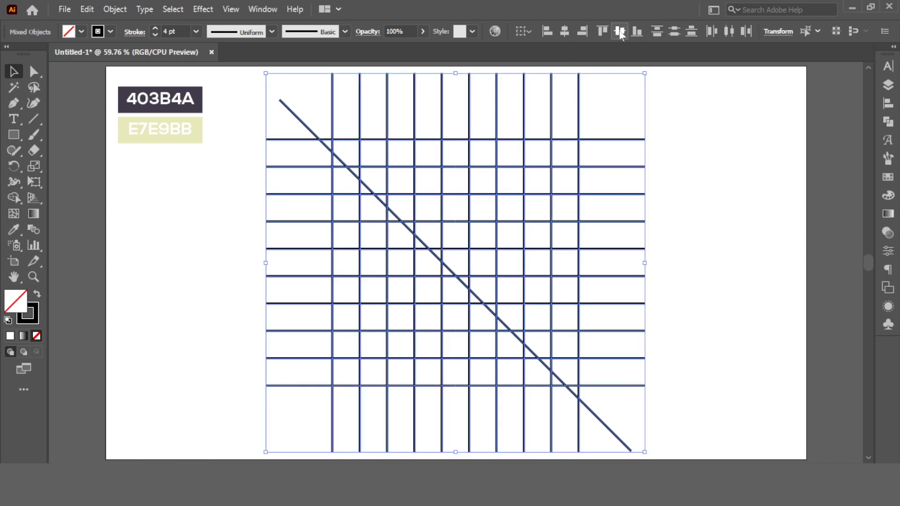
{"action": "left_click", "coordinate": [619, 31]}
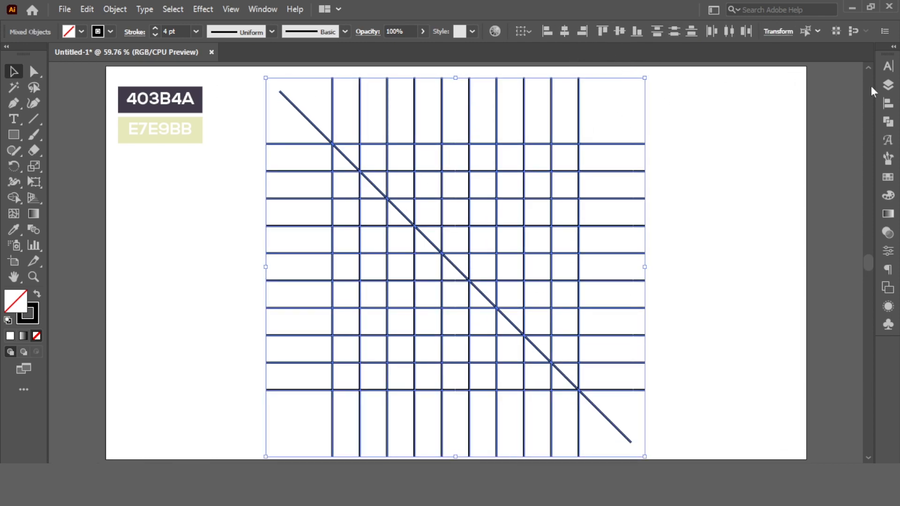
Align the grid and the diagonal line to the vertical center of the artboard
{"action": "left_click", "coordinate": [888, 103]}
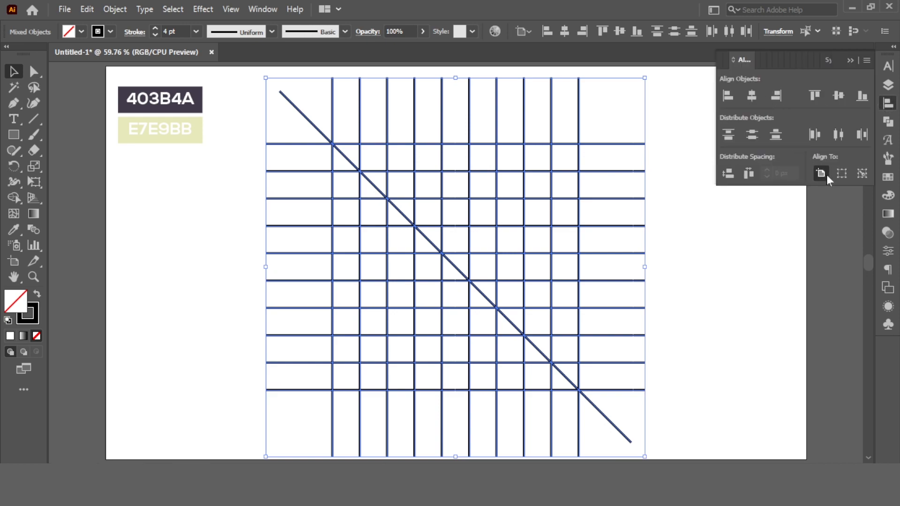
{"action": "left_click", "coordinate": [838, 95]}
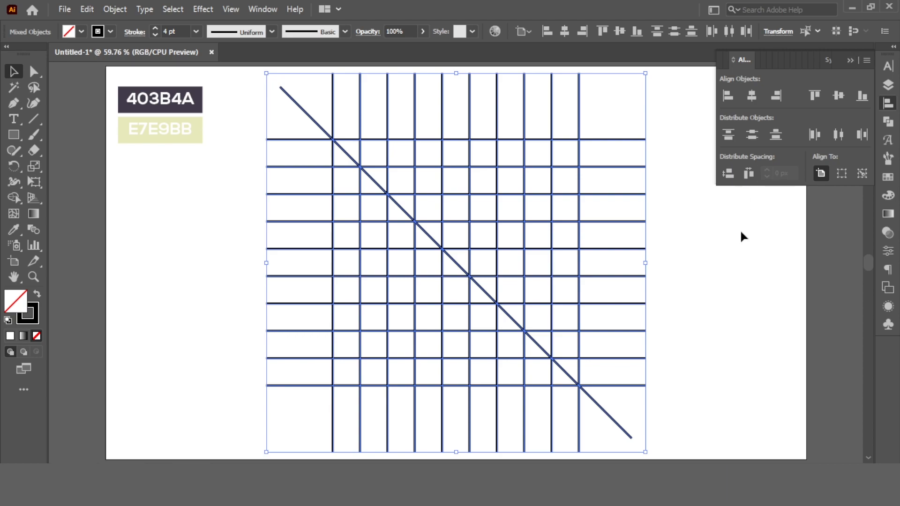
{"action": "left_click", "coordinate": [854, 63]}
{"action": "left_click", "coordinate": [753, 127]}
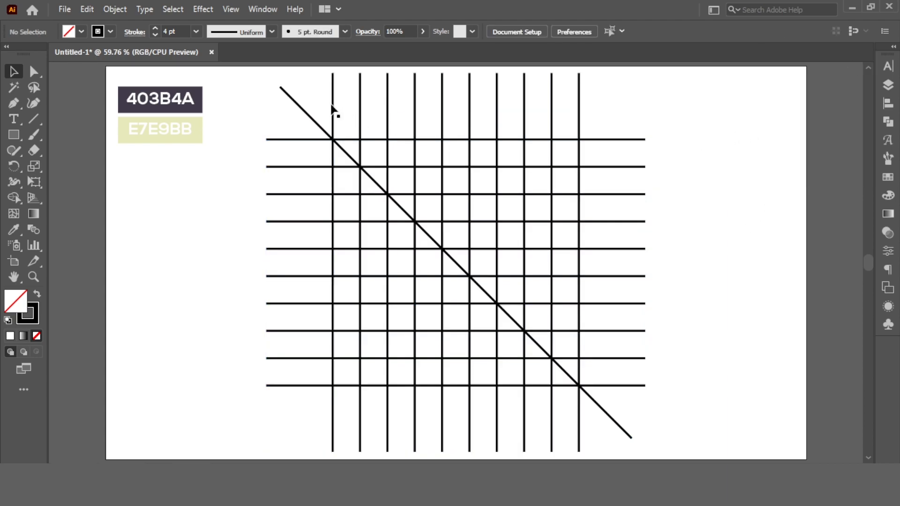
Create a mirrored copy of the diagonal line, reflected across the vertical axis
{"action": "left_click_drag", "start_coordinate": [285, 111], "coordinate": [285, 106]}
{"action": "right_click", "coordinate": [285, 106]}
{"action": "mouse_move", "coordinate": [399, 341]}
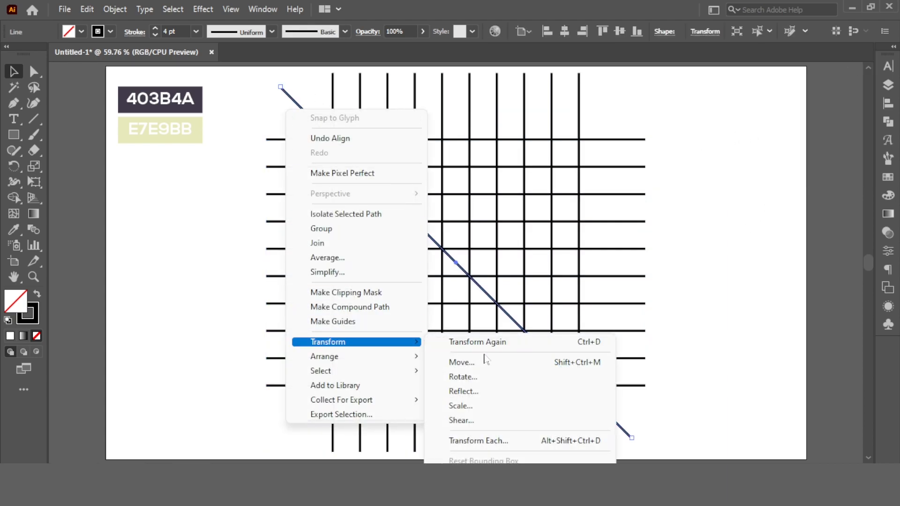
{"action": "left_click", "coordinate": [488, 391]}
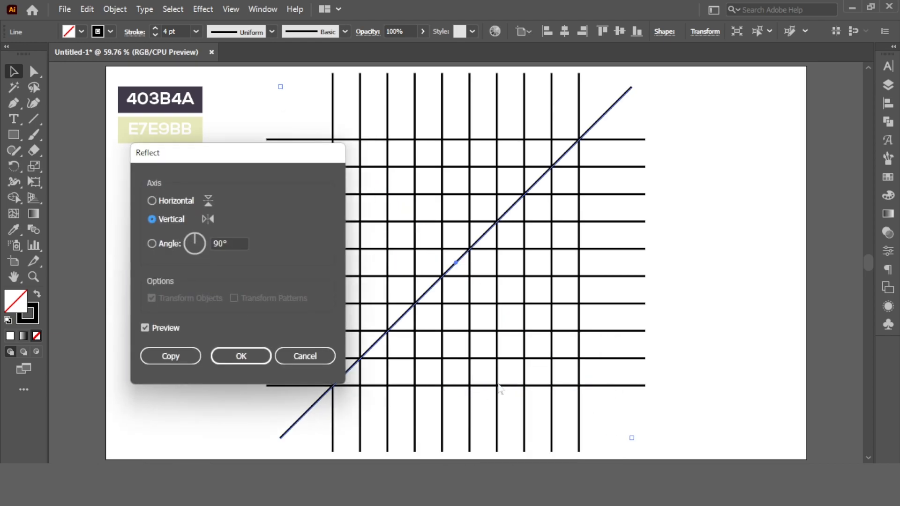
{"action": "left_click", "coordinate": [183, 356]}
Center all grid lines and both diagonals on the artboard
{"action": "left_click_drag", "start_coordinate": [281, 115], "coordinate": [708, 392]}
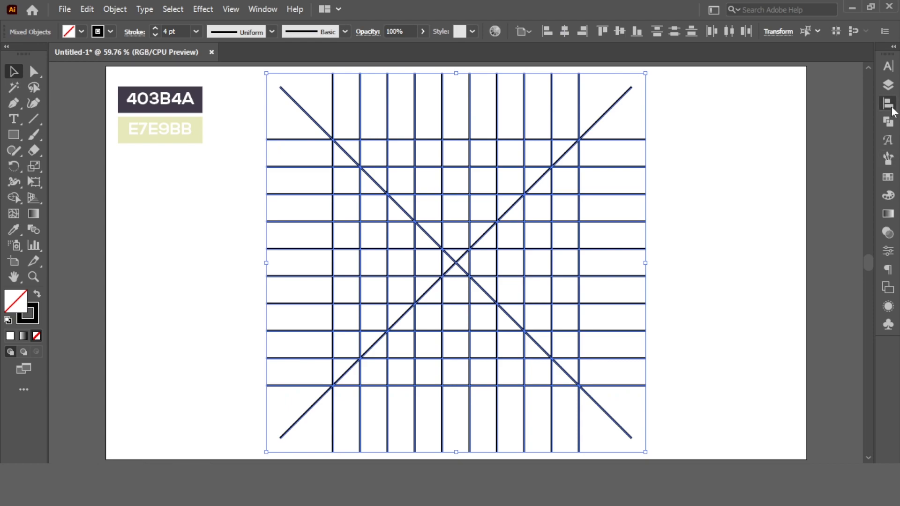
{"action": "left_click", "coordinate": [889, 105]}
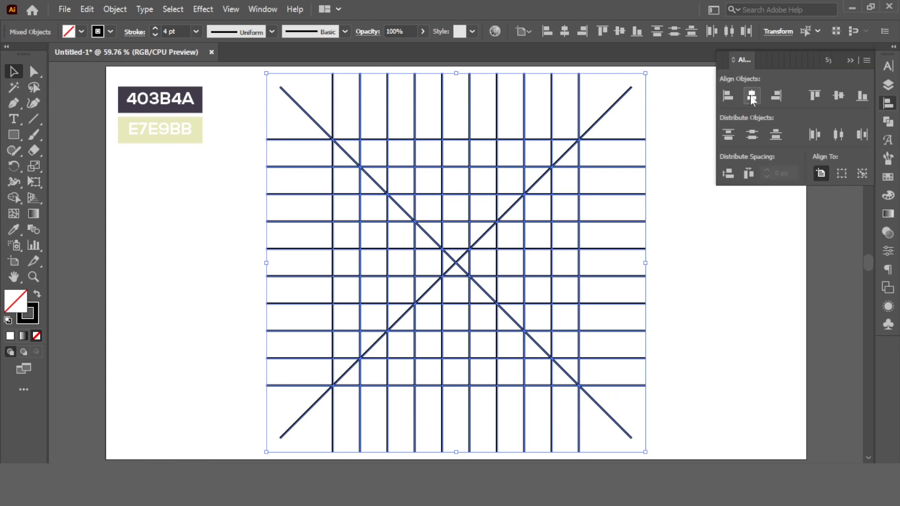
{"action": "left_click", "coordinate": [851, 61]}
{"action": "left_click", "coordinate": [775, 117]}
Draw a circle outward from the diagonals' crossing point, spanning five grid cells
{"action": "left_click", "coordinate": [17, 135]}
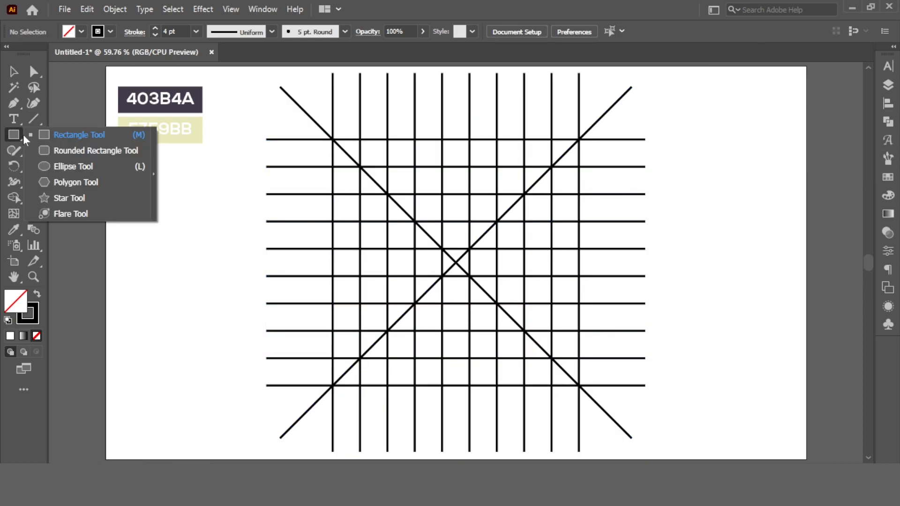
{"action": "left_click", "coordinate": [64, 166]}
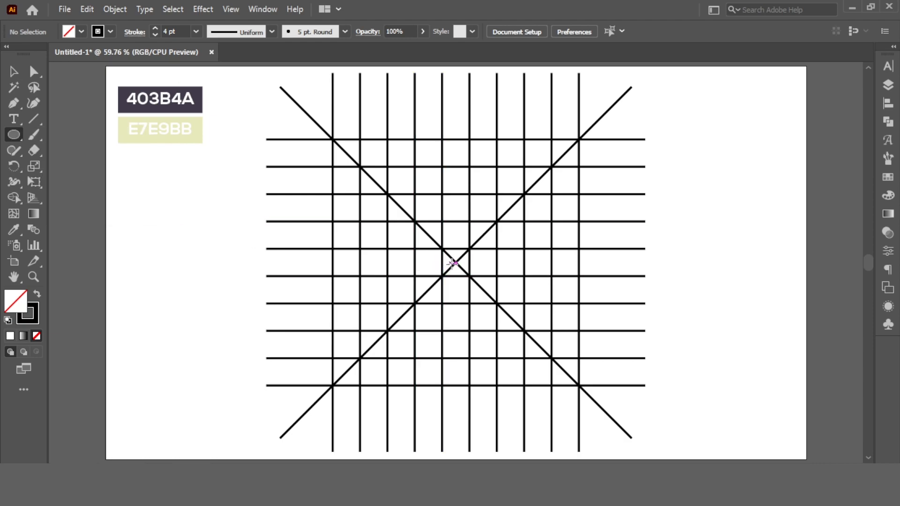
{"action": "left_click_drag", "start_coordinate": [455, 262], "coordinate": [488, 330]}
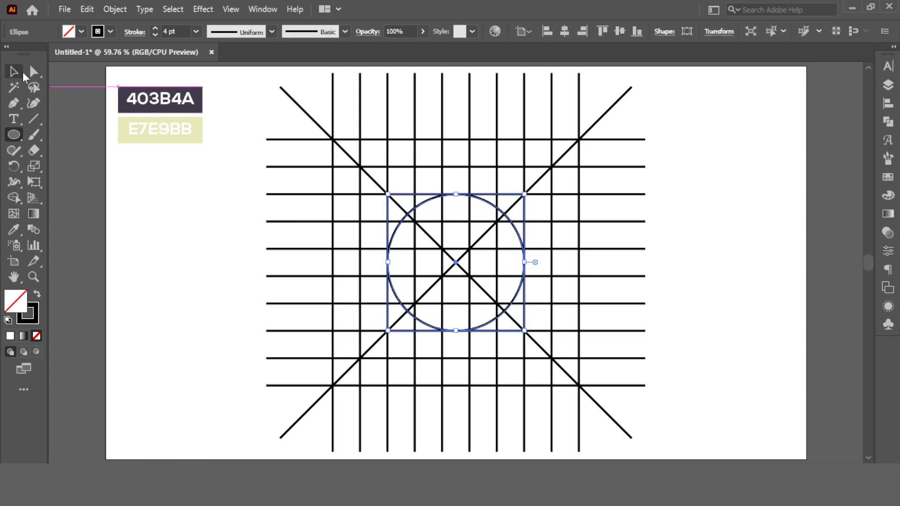
{"action": "left_click", "coordinate": [14, 72]}
{"action": "left_click", "coordinate": [682, 219]}
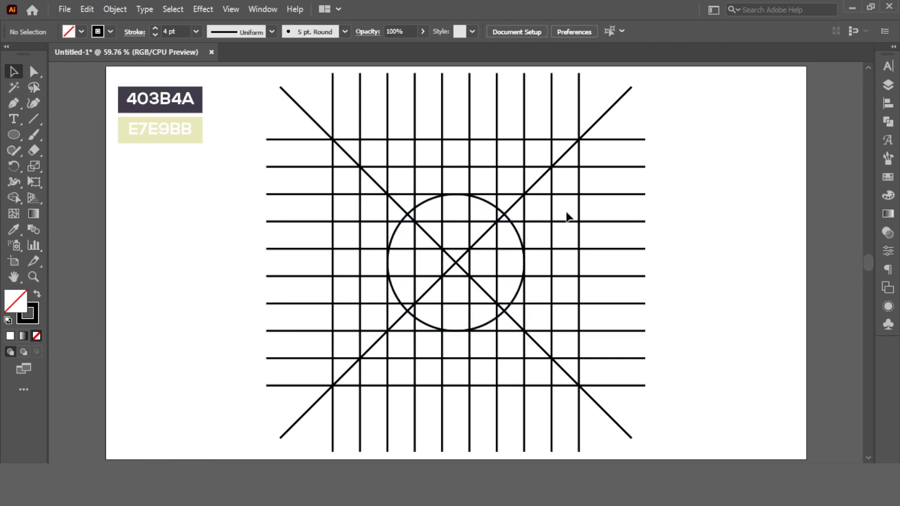
Make an enlarged concentric copy of the circle spanning seven grid cells
{"action": "left_click", "coordinate": [484, 201]}
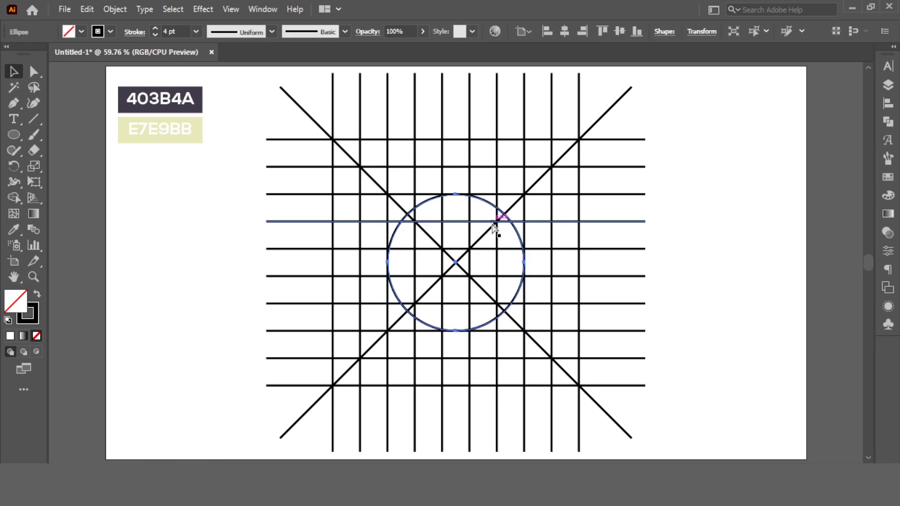
{"action": "left_click_drag", "start_coordinate": [526, 333], "coordinate": [552, 358]}
{"action": "left_click", "coordinate": [708, 220]}
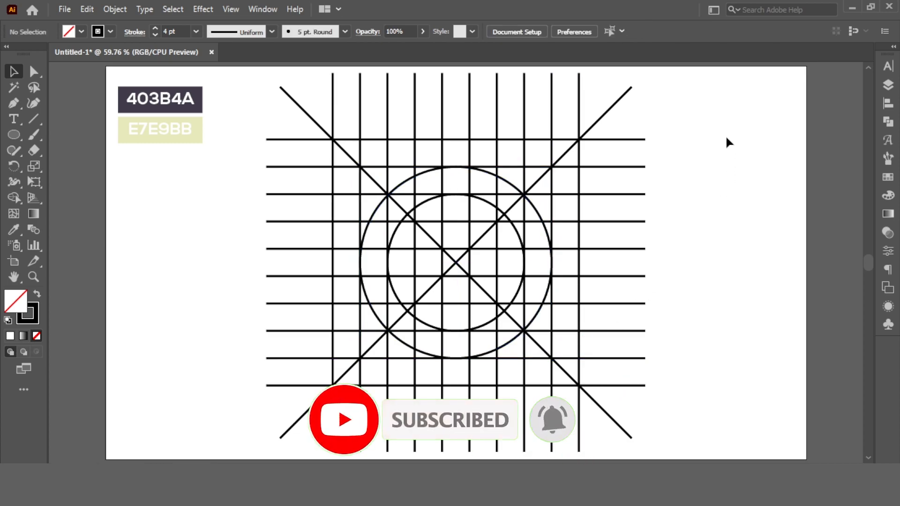
Center the grid, diagonals and both circles together on the artboard
{"action": "left_click_drag", "start_coordinate": [729, 139], "coordinate": [316, 364]}
{"action": "left_click", "coordinate": [887, 103]}
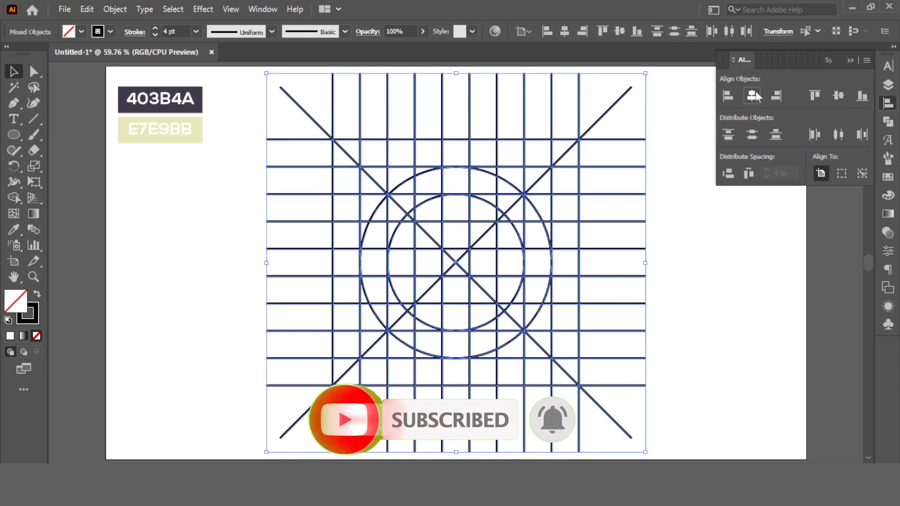
{"action": "left_click", "coordinate": [848, 63]}
{"action": "left_click", "coordinate": [769, 132]}
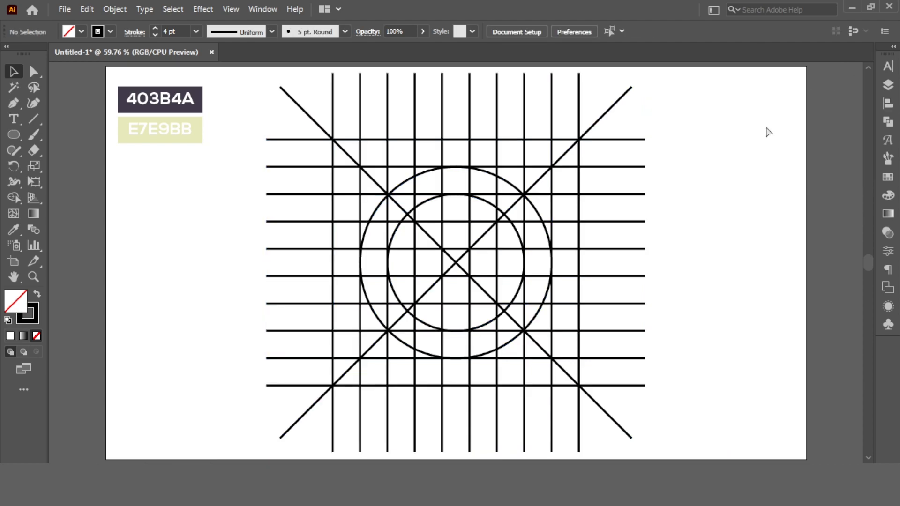
Select the grid, diagonals and circles, and merge the ring's upper quarter between the diagonals into one shape with the Shape Builder
{"action": "key", "text": "ctrl+equal"}
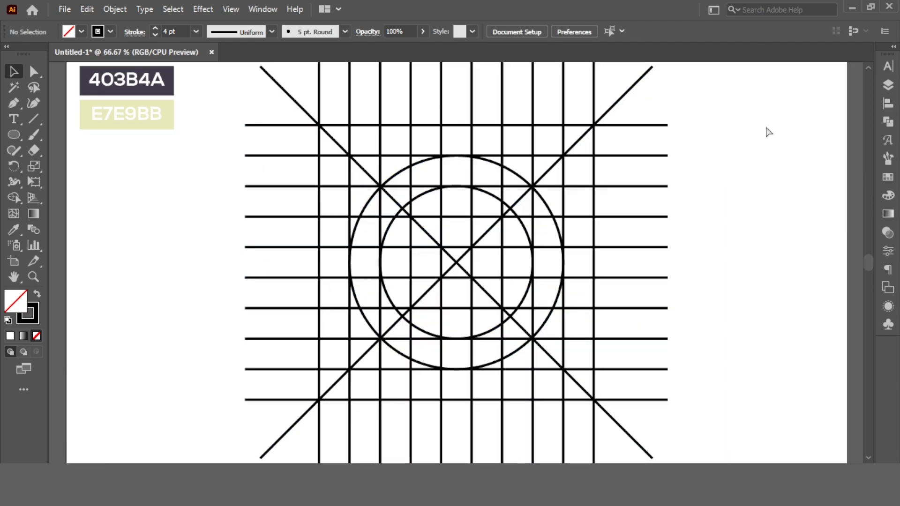
{"action": "key", "text": "ctrl+equal"}
{"action": "left_click_drag", "start_coordinate": [776, 118], "coordinate": [101, 405]}
{"action": "key", "text": "ctrl+0"}
{"action": "left_click", "coordinate": [570, 207]}
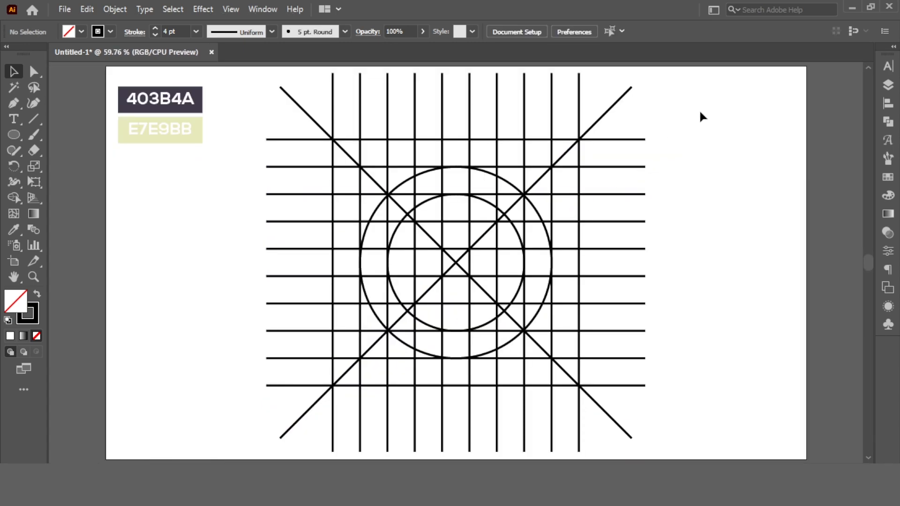
{"action": "left_click_drag", "start_coordinate": [700, 112], "coordinate": [251, 428]}
{"action": "key", "text": "ctrl+1"}
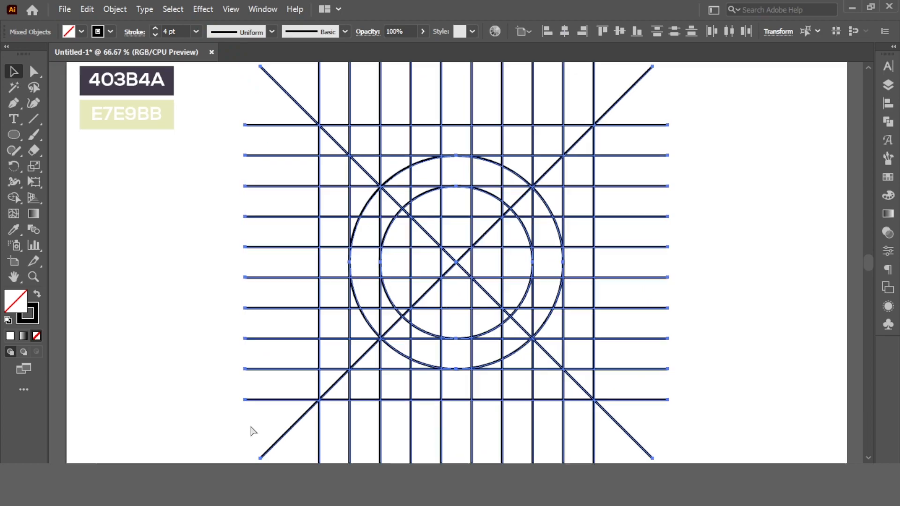
{"action": "left_click_drag", "start_coordinate": [13, 197], "coordinate": [66, 195]}
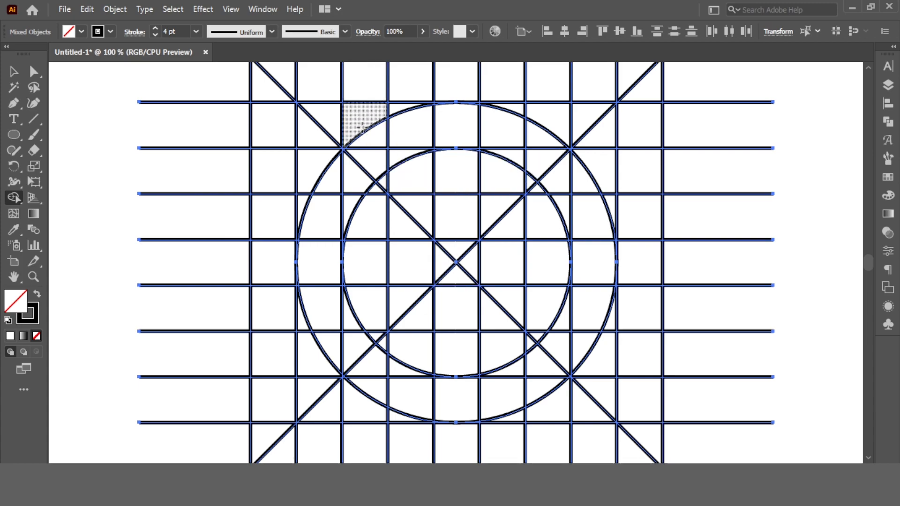
{"action": "mouse_move", "coordinate": [377, 159]}
{"action": "left_mouse_down"}
{"action": "mouse_move", "coordinate": [386, 133]}
{"action": "mouse_move", "coordinate": [469, 131]}
{"action": "mouse_move", "coordinate": [541, 149]}
{"action": "mouse_move", "coordinate": [532, 158]}
{"action": "mouse_move", "coordinate": [496, 144]}
{"action": "left_mouse_up"}
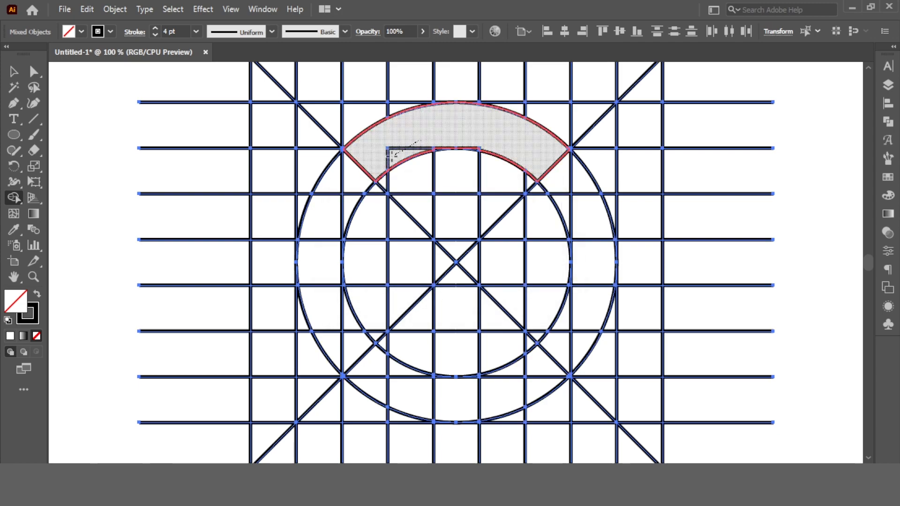
Set the fill to black and apply it to the ring's merged upper quarter
{"action": "left_click", "coordinate": [80, 33]}
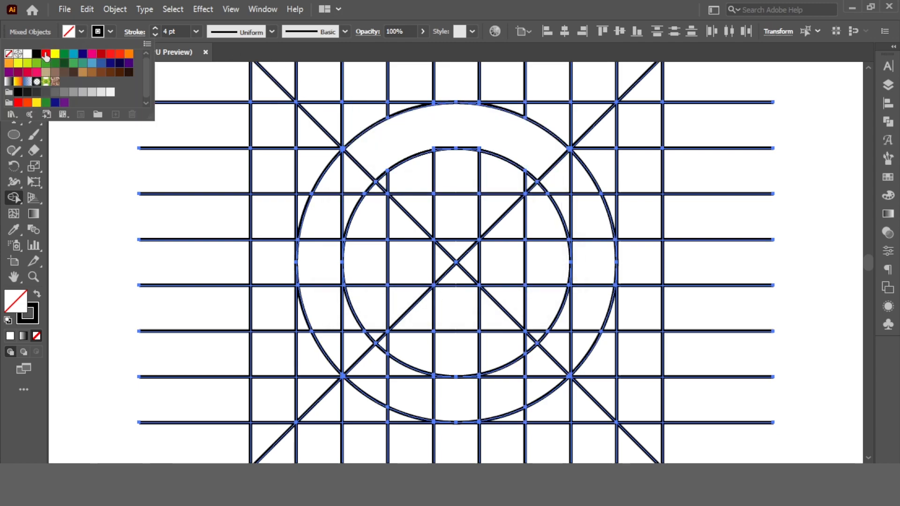
{"action": "left_click", "coordinate": [20, 93]}
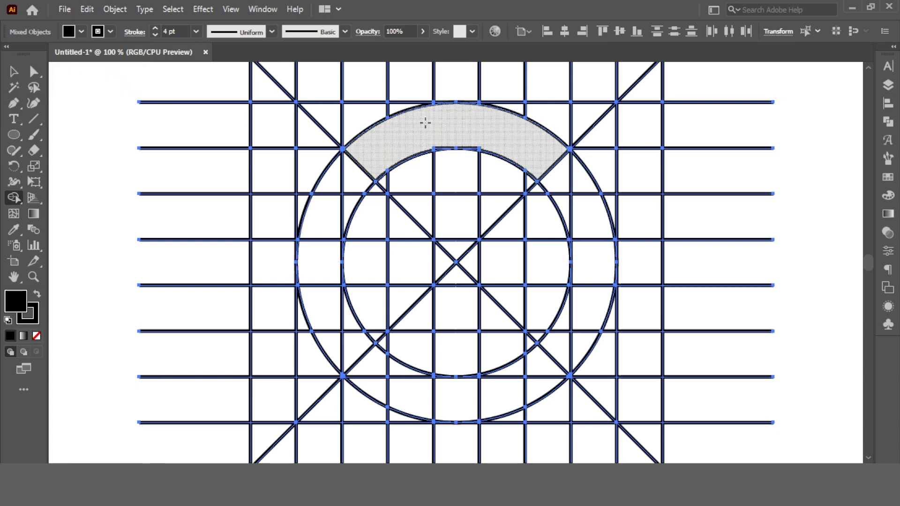
{"action": "left_click", "coordinate": [442, 126]}
Merge the ring's right, left and lower quarters between the diagonals into separate black shapes with the Shape Builder
{"action": "mouse_move", "coordinate": [561, 188]}
{"action": "left_mouse_down"}
{"action": "mouse_move", "coordinate": [587, 269]}
{"action": "mouse_move", "coordinate": [570, 352]}
{"action": "mouse_move", "coordinate": [564, 341]}
{"action": "mouse_move", "coordinate": [583, 285]}
{"action": "left_mouse_up"}
{"action": "left_click_drag", "start_coordinate": [574, 189], "coordinate": [569, 195]}
{"action": "mouse_move", "coordinate": [350, 178]}
{"action": "left_mouse_down"}
{"action": "mouse_move", "coordinate": [327, 215]}
{"action": "mouse_move", "coordinate": [320, 260]}
{"action": "mouse_move", "coordinate": [347, 338]}
{"action": "left_mouse_up"}
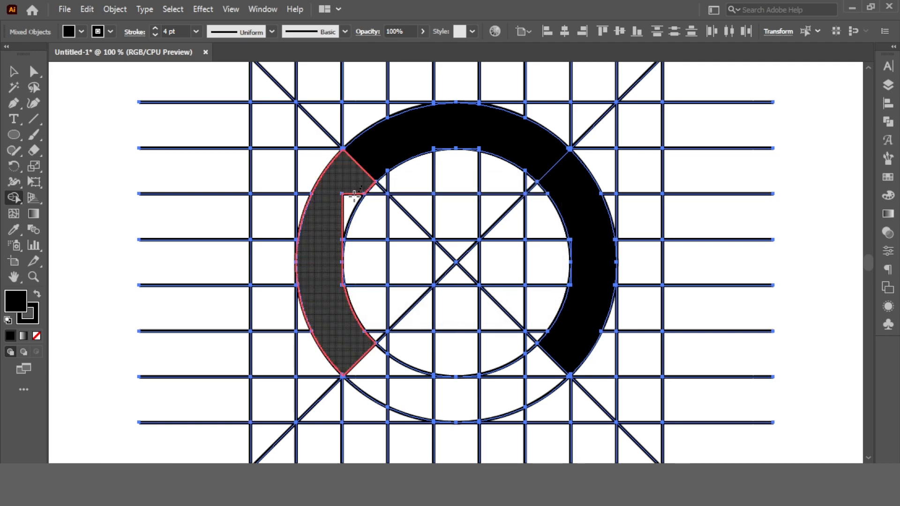
{"action": "mouse_move", "coordinate": [372, 373]}
{"action": "left_mouse_down"}
{"action": "mouse_move", "coordinate": [482, 394]}
{"action": "mouse_move", "coordinate": [544, 375]}
{"action": "mouse_move", "coordinate": [424, 387]}
{"action": "left_mouse_up"}
{"action": "left_click_drag", "start_coordinate": [378, 366], "coordinate": [418, 384]}
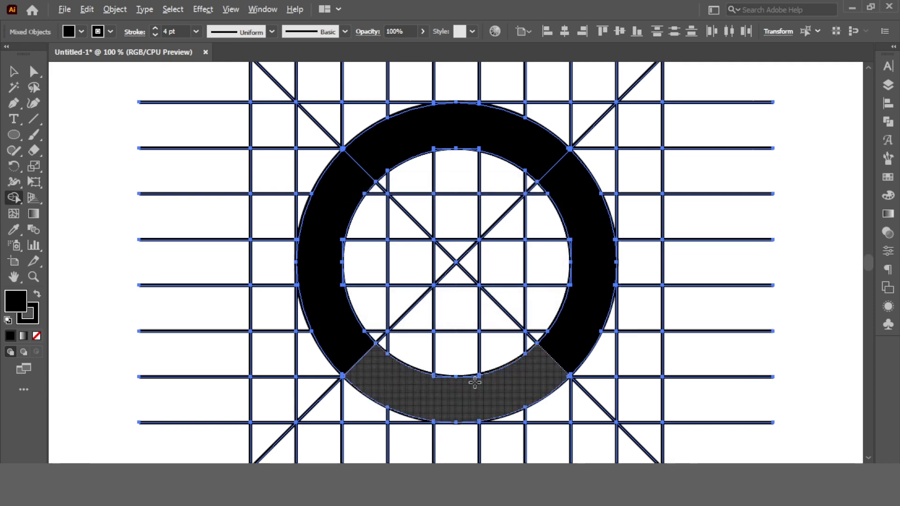
Absorb the leftover slivers at the bottom and right of the ring's inner edge into the black quarters
{"action": "scroll", "coordinate": [475, 382], "scroll_direction": "up", "scroll_amount": 5}
{"action": "mouse_move", "coordinate": [476, 357]}
{"action": "left_mouse_down"}
{"action": "mouse_move", "coordinate": [293, 357]}
{"action": "mouse_move", "coordinate": [208, 345]}
{"action": "mouse_move", "coordinate": [266, 380]}
{"action": "left_mouse_up"}
{"action": "scroll", "coordinate": [265, 380], "scroll_direction": "down", "scroll_amount": 5}
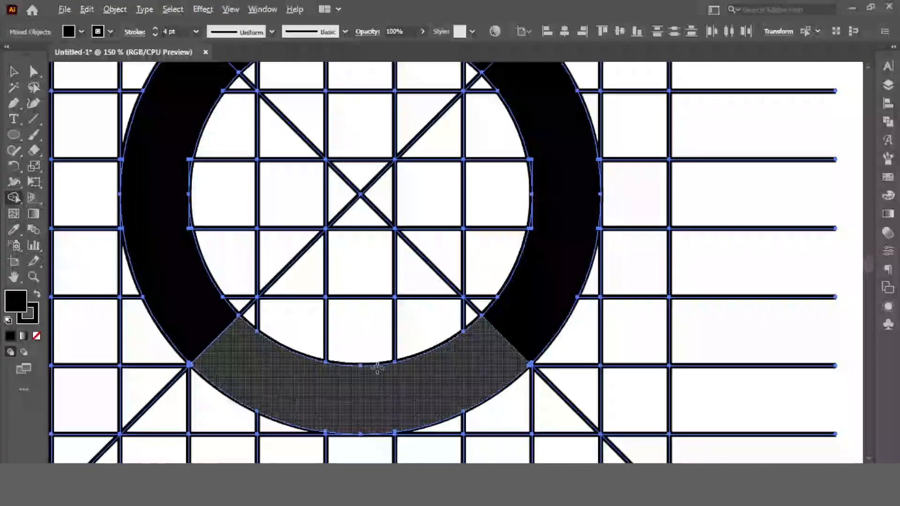
{"action": "scroll", "coordinate": [556, 190], "scroll_direction": "up", "scroll_amount": 3}
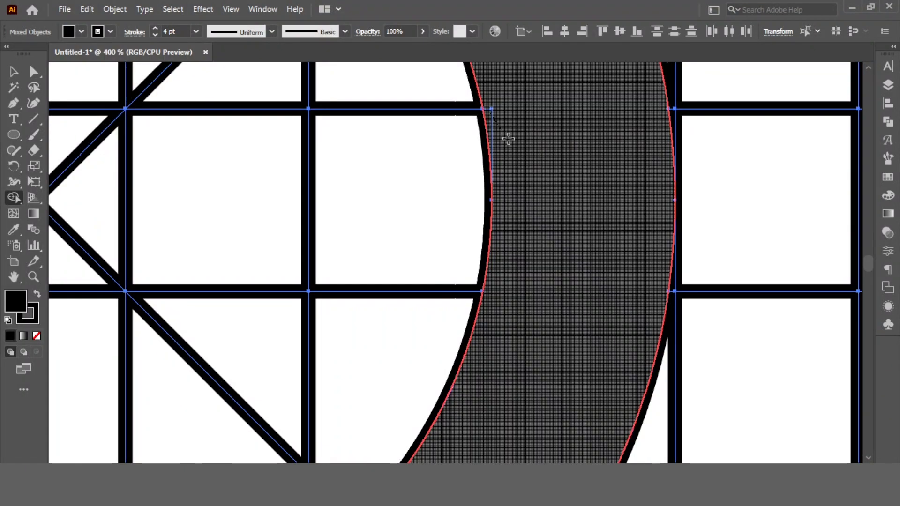
{"action": "scroll", "coordinate": [552, 220], "scroll_direction": "down", "scroll_amount": 3}
{"action": "scroll", "coordinate": [361, 202], "scroll_direction": "up", "scroll_amount": 3}
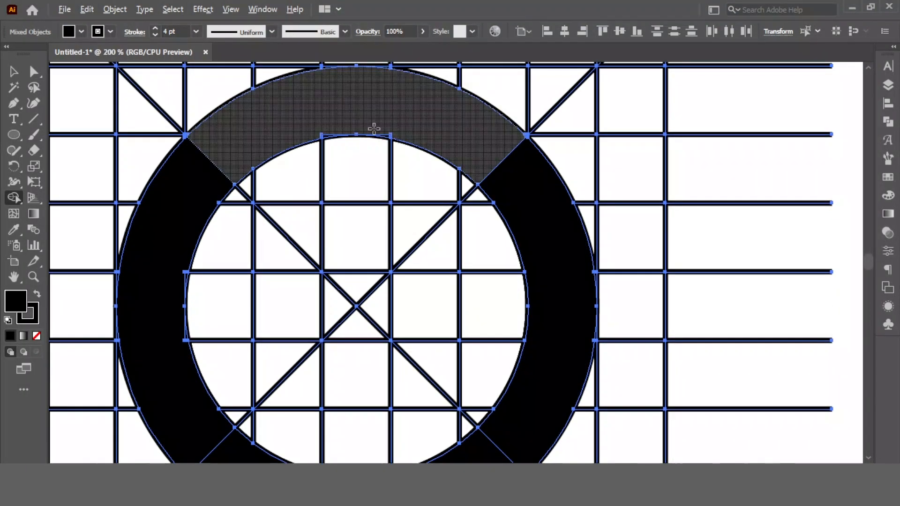
Clean up the leftover slivers at the top and left of the ring's inner edge with the Shape Builder
{"action": "scroll", "coordinate": [375, 132], "scroll_direction": "up", "scroll_amount": 4}
{"action": "left_click", "coordinate": [411, 150], "text": "alt"}
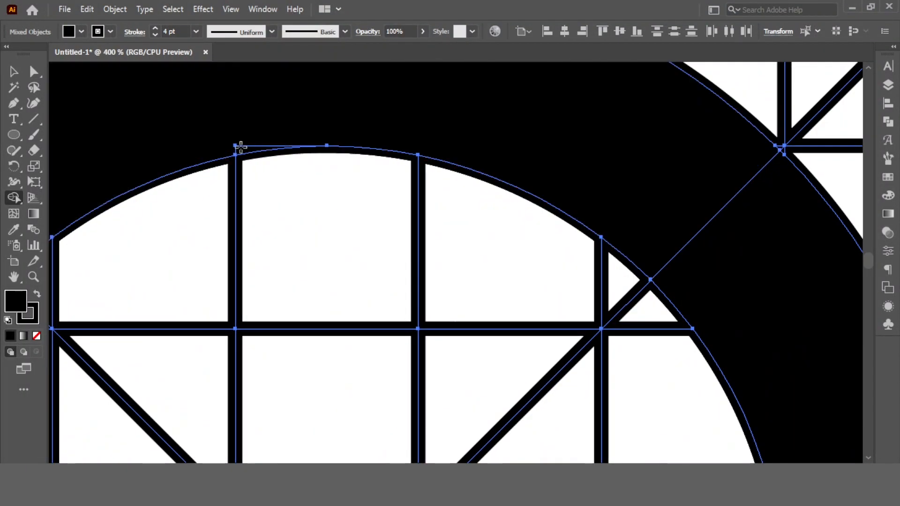
{"action": "left_click", "coordinate": [242, 143], "text": "alt"}
{"action": "scroll", "coordinate": [458, 158], "scroll_direction": "down", "scroll_amount": 3}
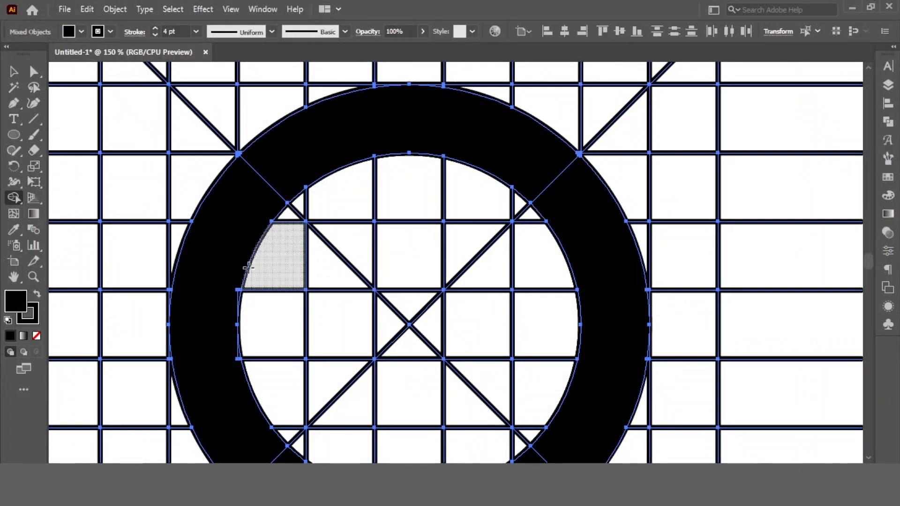
{"action": "scroll", "coordinate": [239, 305], "scroll_direction": "up", "scroll_amount": 2}
{"action": "scroll", "coordinate": [239, 305], "scroll_direction": "up", "scroll_amount": 1}
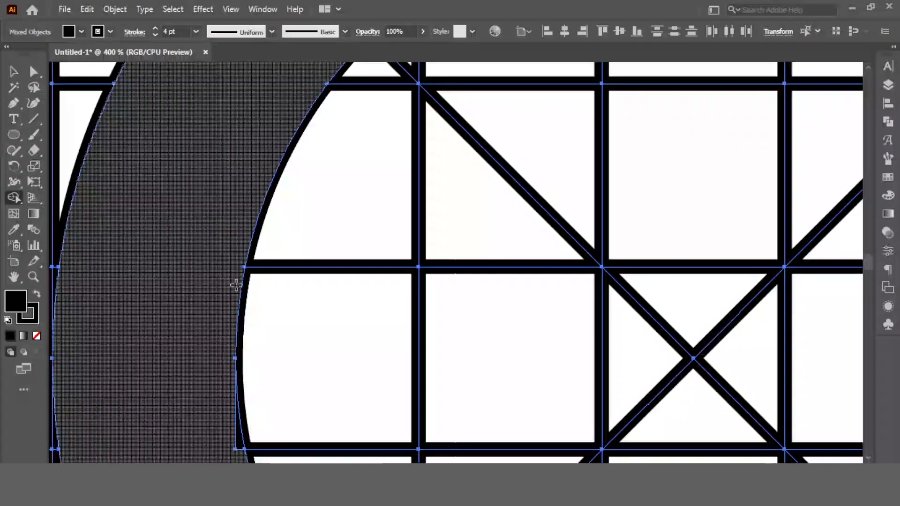
{"action": "left_click", "coordinate": [219, 247]}
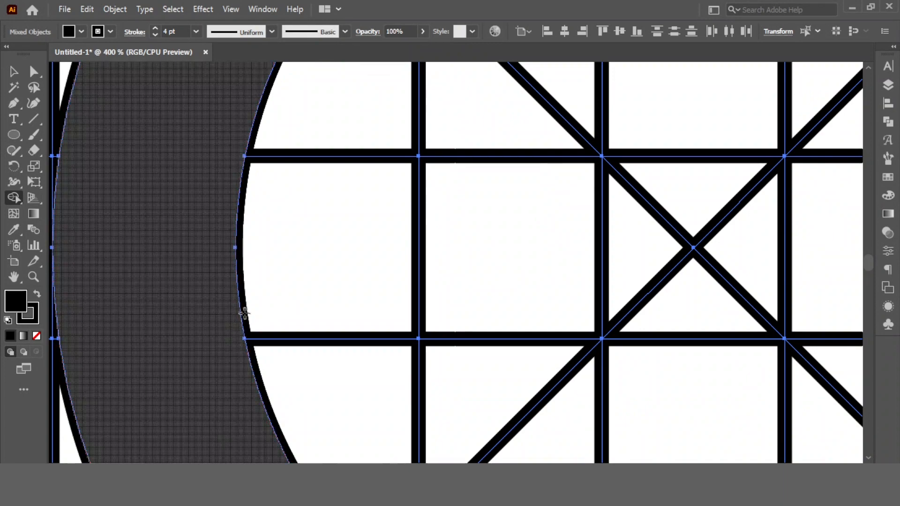
{"action": "scroll", "coordinate": [308, 232], "scroll_direction": "down", "scroll_amount": 3}
{"action": "scroll", "coordinate": [469, 257], "scroll_direction": "up", "scroll_amount": 1}
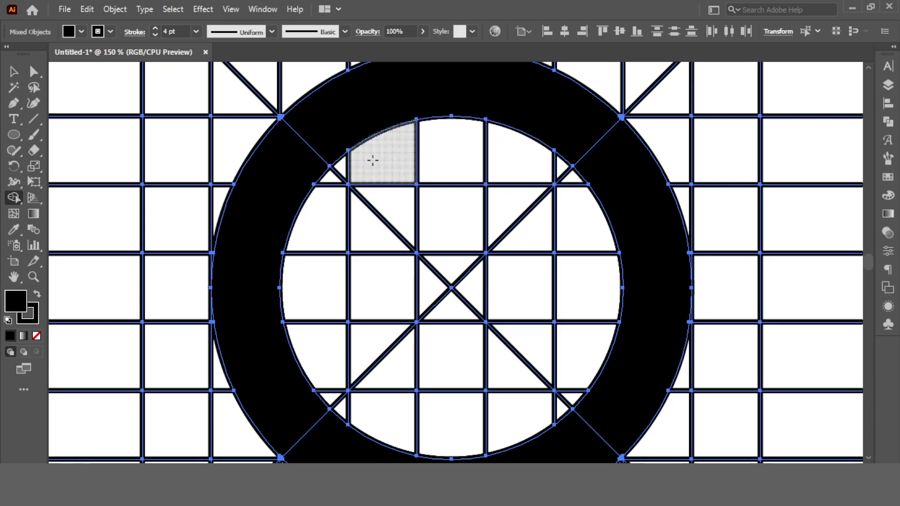
Merge inner-circle cells into the upper and right black quarters, keeping the outer cells along the upper-right arc open
{"action": "mouse_move", "coordinate": [378, 158]}
{"action": "left_mouse_down"}
{"action": "mouse_move", "coordinate": [382, 182]}
{"action": "mouse_move", "coordinate": [457, 263]}
{"action": "left_mouse_up"}
{"action": "left_click_drag", "start_coordinate": [345, 176], "coordinate": [384, 172]}
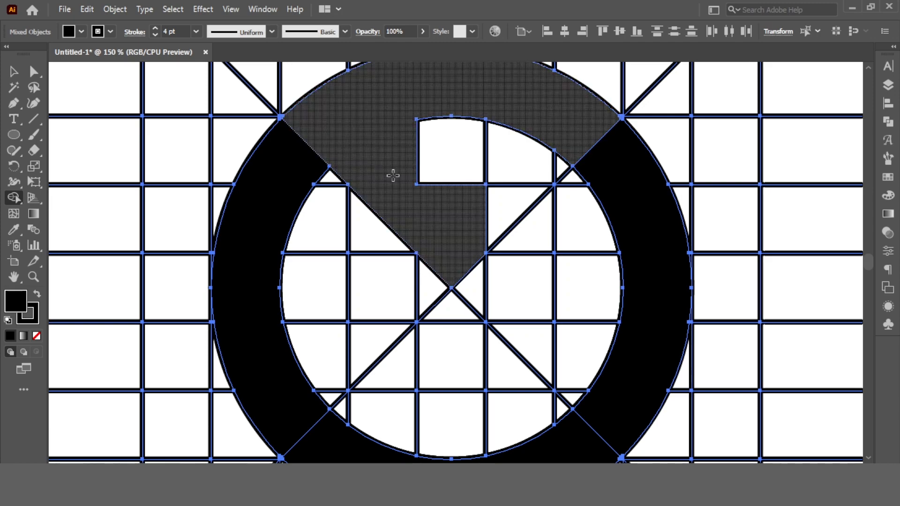
{"action": "left_click", "coordinate": [463, 219]}
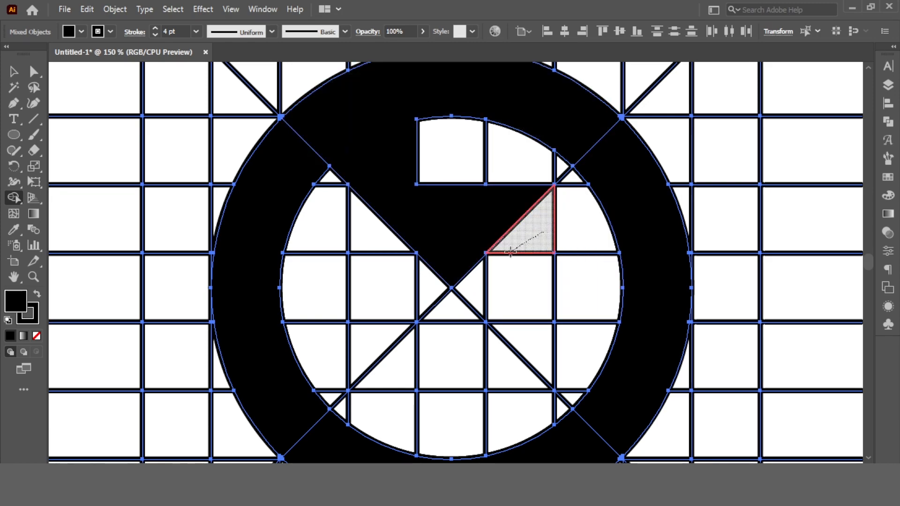
{"action": "left_click_drag", "start_coordinate": [512, 250], "coordinate": [481, 278]}
{"action": "mouse_move", "coordinate": [516, 320]}
{"action": "left_mouse_down"}
{"action": "mouse_move", "coordinate": [574, 370]}
{"action": "mouse_move", "coordinate": [576, 390]}
{"action": "mouse_move", "coordinate": [599, 410]}
{"action": "mouse_move", "coordinate": [602, 402]}
{"action": "left_mouse_up"}
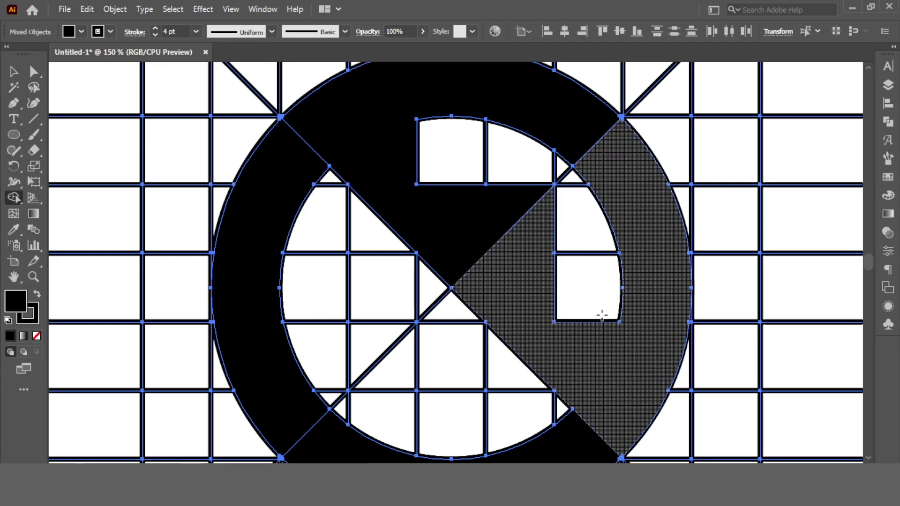
Merge inner-circle cells into the lower and left black quarters, keeping the outer cells along the lower-left arc open
{"action": "scroll", "coordinate": [431, 197], "scroll_direction": "down", "scroll_amount": 5}
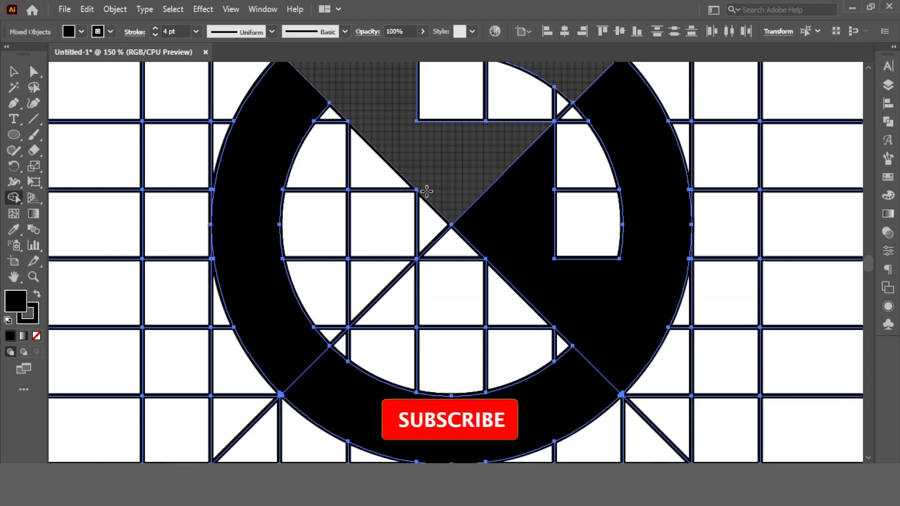
{"action": "mouse_move", "coordinate": [520, 328]}
{"action": "left_mouse_down"}
{"action": "mouse_move", "coordinate": [568, 322]}
{"action": "mouse_move", "coordinate": [511, 287]}
{"action": "mouse_move", "coordinate": [455, 226]}
{"action": "mouse_move", "coordinate": [400, 264]}
{"action": "left_mouse_up"}
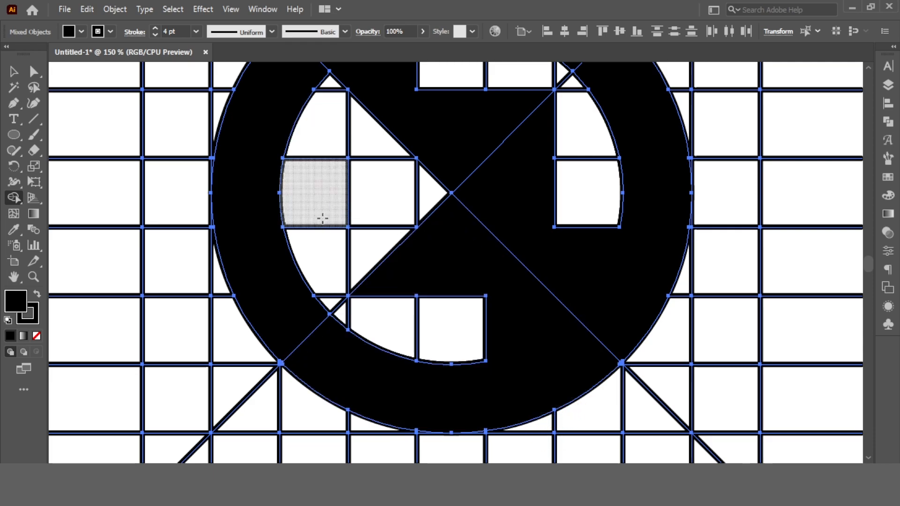
{"action": "mouse_move", "coordinate": [348, 136]}
{"action": "left_mouse_down"}
{"action": "mouse_move", "coordinate": [430, 201]}
{"action": "mouse_move", "coordinate": [417, 196]}
{"action": "mouse_move", "coordinate": [383, 236]}
{"action": "mouse_move", "coordinate": [358, 121]}
{"action": "mouse_move", "coordinate": [333, 104]}
{"action": "mouse_move", "coordinate": [325, 140]}
{"action": "left_mouse_up"}
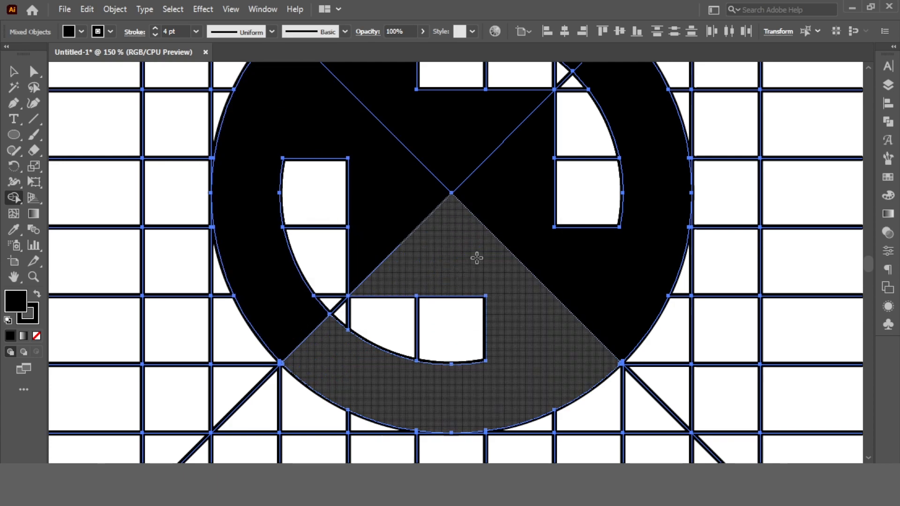
{"action": "scroll", "coordinate": [476, 257], "scroll_direction": "down", "scroll_amount": 1}
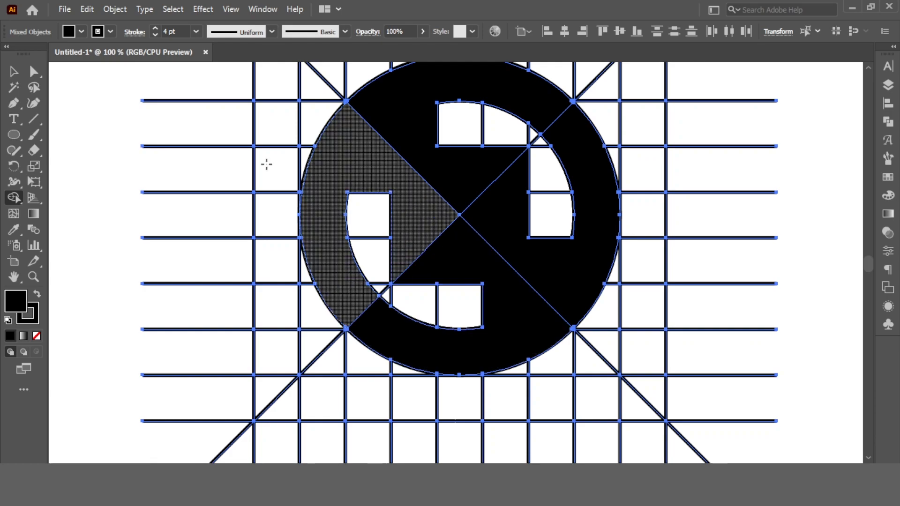
{"action": "key", "text": "v"}
{"action": "key", "text": "ctrl+0"}
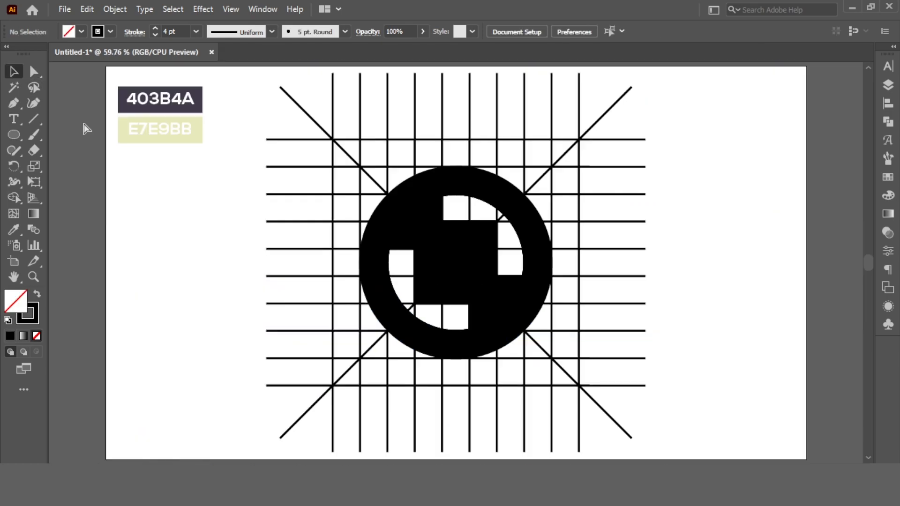
Select the four black quarter shapes with the Direct Selection tool and cut them out of the grid
{"action": "left_click", "coordinate": [33, 71]}
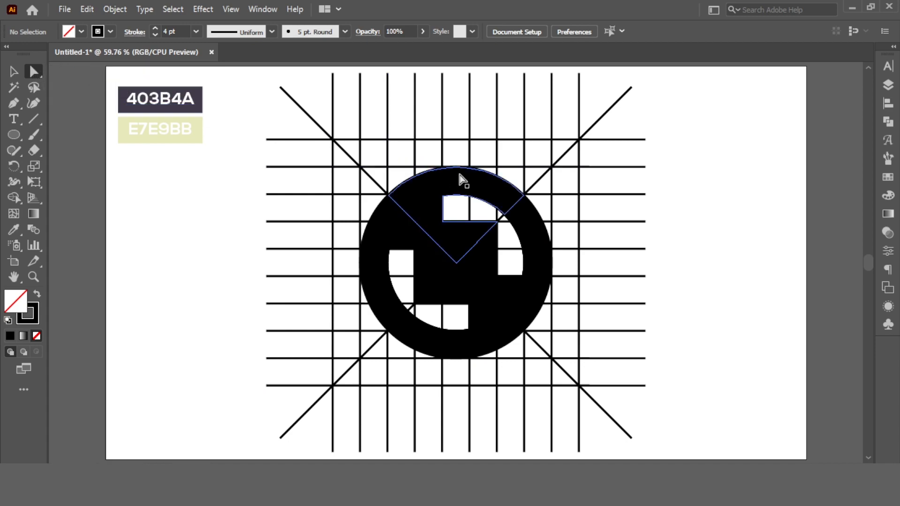
{"action": "left_click", "coordinate": [467, 180]}
{"action": "left_click", "coordinate": [528, 233], "text": "shift"}
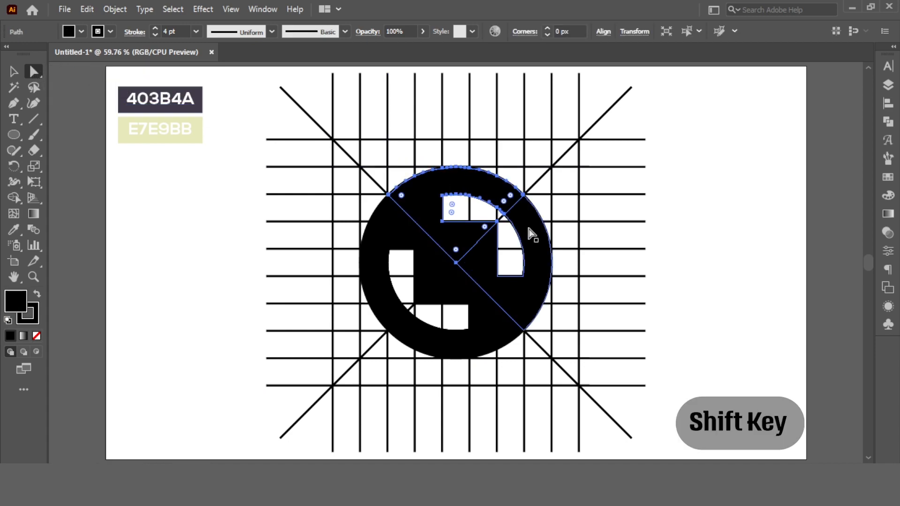
{"action": "left_click", "coordinate": [482, 319], "text": "shift"}
{"action": "left_click", "coordinate": [426, 253], "text": "shift"}
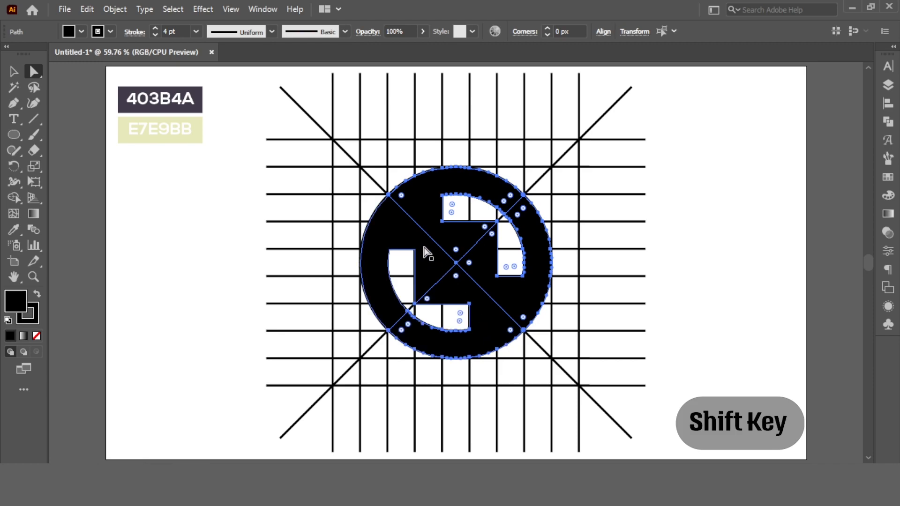
{"action": "left_click", "coordinate": [421, 240], "text": "shift"}
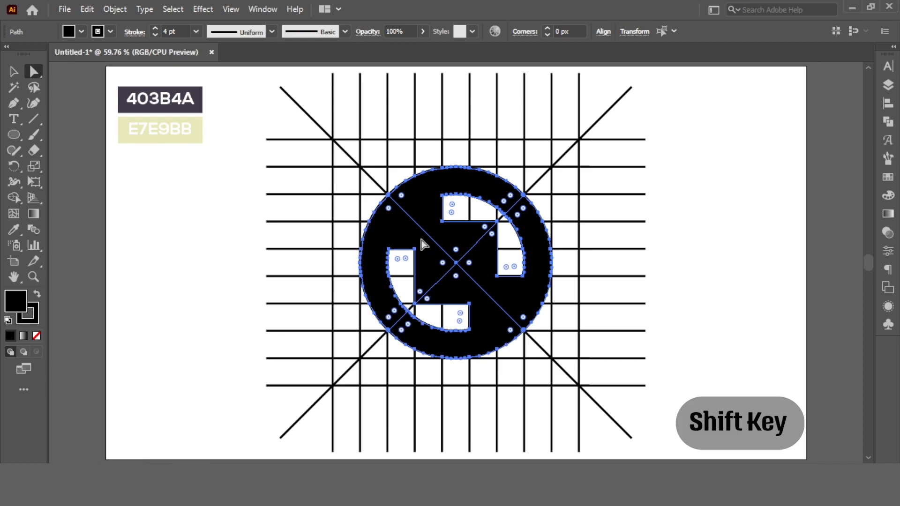
{"action": "left_click", "coordinate": [86, 10]}
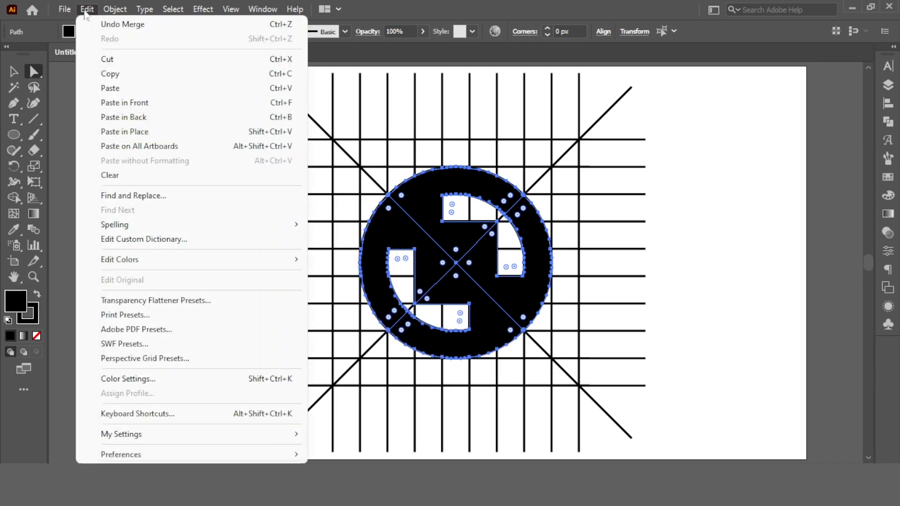
{"action": "left_click", "coordinate": [107, 59]}
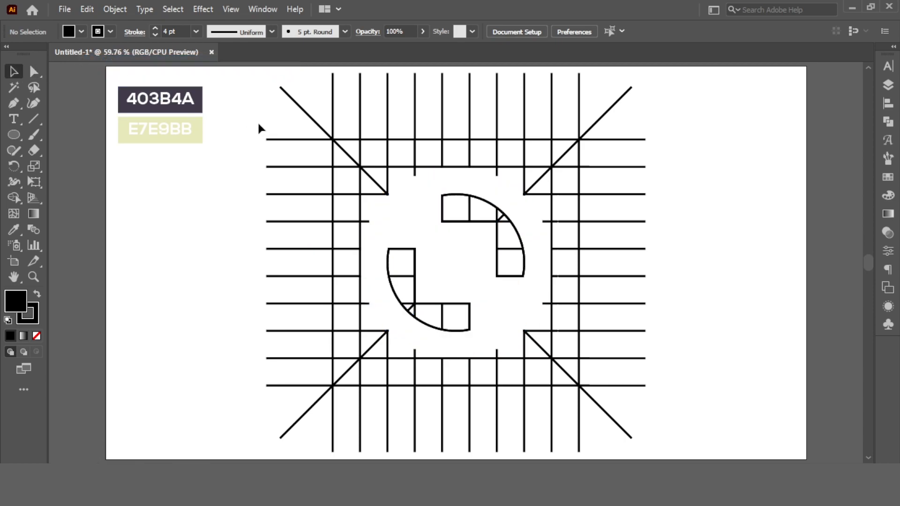
Delete all remaining grid lines and fragments, and paste the four cut shapes in front at their original position
{"action": "left_click_drag", "start_coordinate": [244, 93], "coordinate": [710, 446]}
{"action": "key", "text": "Delete"}
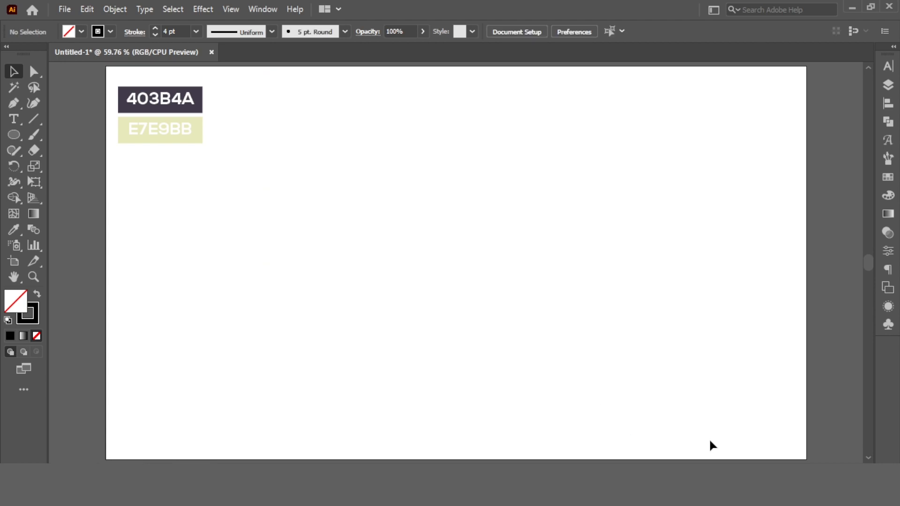
{"action": "left_click", "coordinate": [87, 9]}
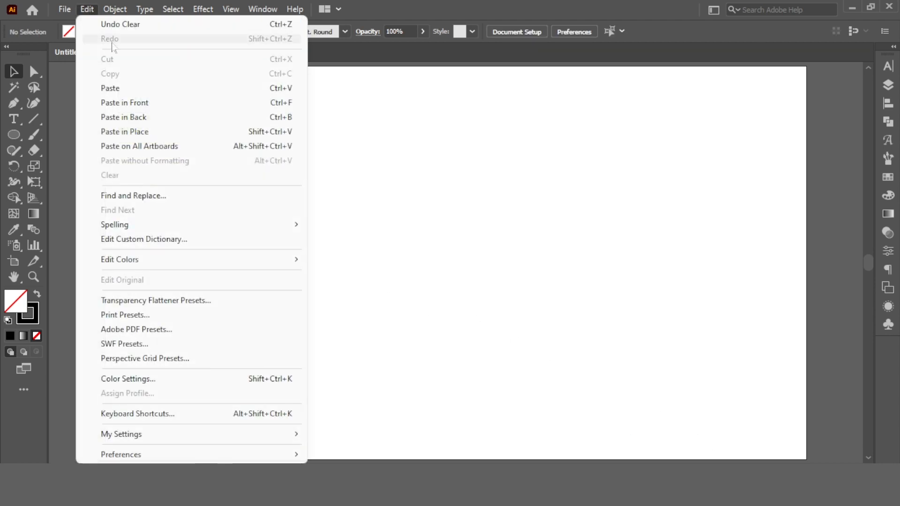
{"action": "left_click", "coordinate": [126, 107]}
Select the four pasted quarter shapes and rotate them together by 45 degrees
{"action": "left_click", "coordinate": [620, 152]}
{"action": "left_click_drag", "start_coordinate": [602, 141], "coordinate": [379, 389]}
{"action": "left_click_drag", "start_coordinate": [556, 361], "coordinate": [494, 399]}
{"action": "left_click_drag", "start_coordinate": [597, 259], "coordinate": [471, 373]}
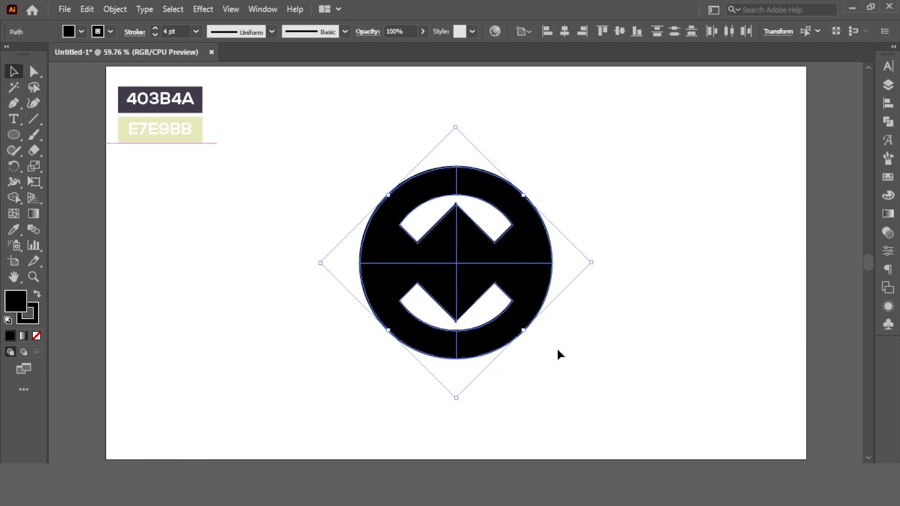
Remove the stroke from the rotated logo shapes and select all four again
{"action": "left_click", "coordinate": [109, 32]}
{"action": "left_click", "coordinate": [13, 57]}
{"action": "left_click", "coordinate": [556, 139]}
{"action": "left_click_drag", "start_coordinate": [607, 123], "coordinate": [537, 300]}
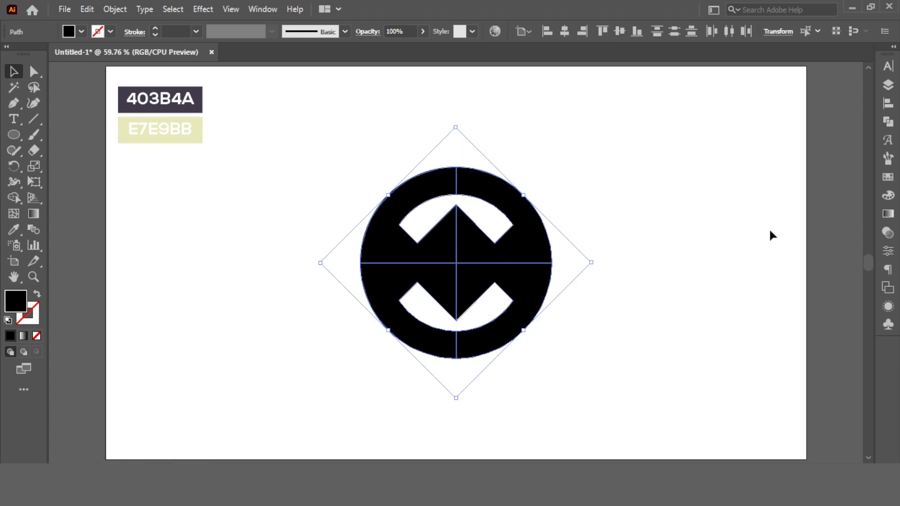
Apply a linear gradient to the four logo shapes and set its starting colour to 403B4A
{"action": "left_click", "coordinate": [893, 217]}
{"action": "left_click", "coordinate": [735, 84]}
{"action": "left_click", "coordinate": [733, 169]}
{"action": "double_click", "coordinate": [732, 168]}
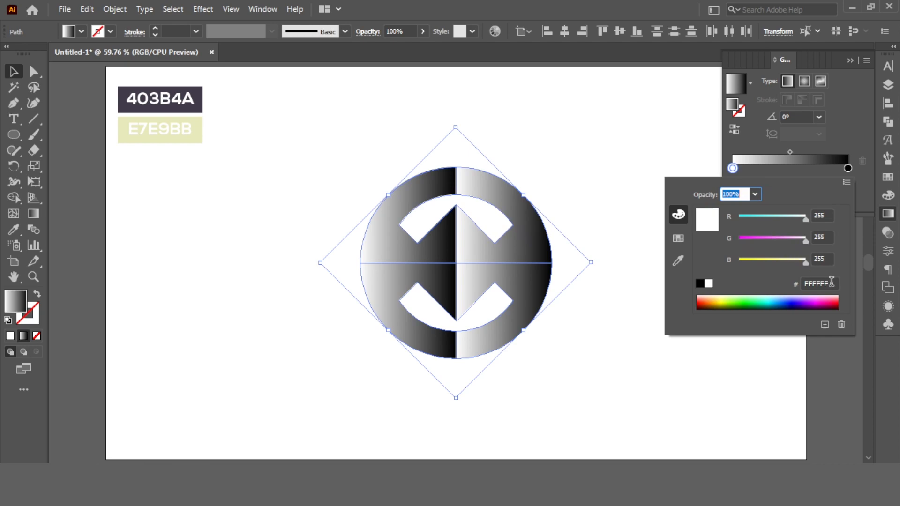
{"action": "type", "text": "403B4A"}
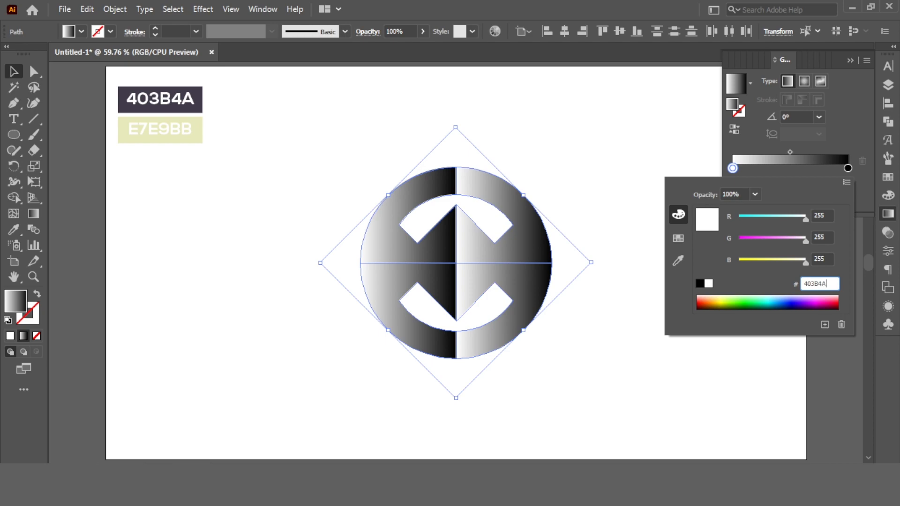
{"action": "key", "text": "Return"}
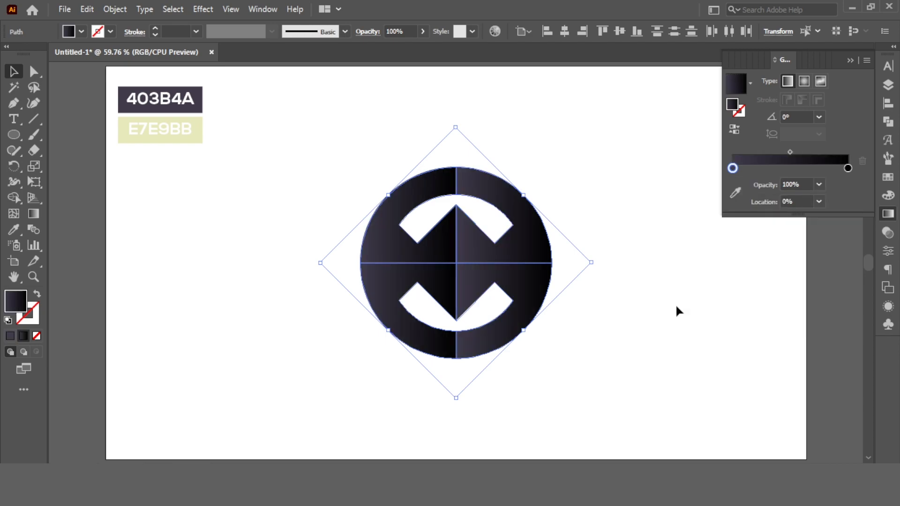
Set the gradient's end colour to E7E9BB and deselect the logo shapes
{"action": "double_click", "coordinate": [844, 168]}
{"action": "left_click", "coordinate": [845, 167]}
{"action": "left_click_drag", "start_coordinate": [845, 175], "coordinate": [847, 186]}
{"action": "double_click", "coordinate": [847, 167]}
{"action": "left_click", "coordinate": [827, 281]}
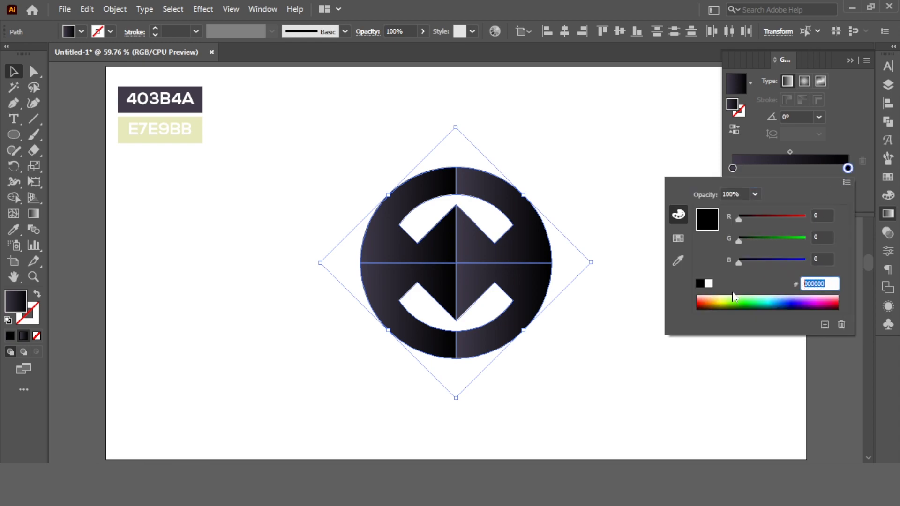
{"action": "type", "text": "E7E9BB"}
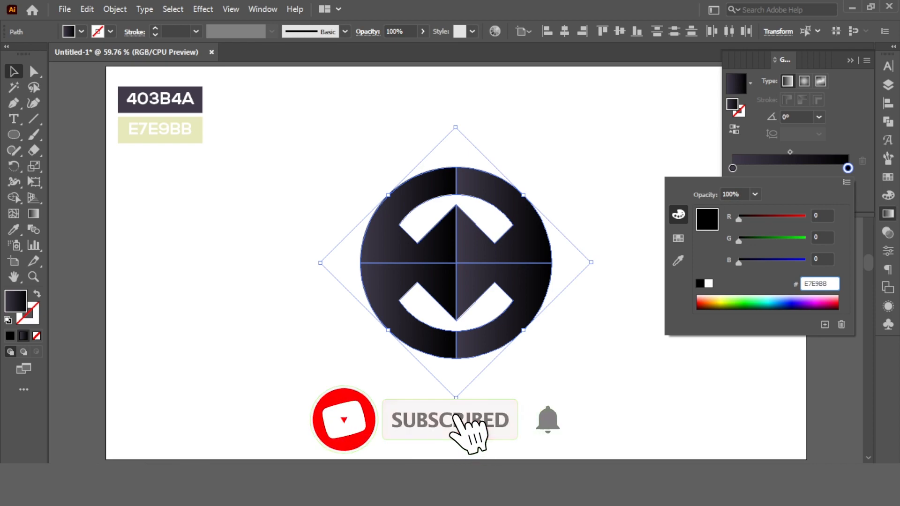
{"action": "key", "text": "Return"}
{"action": "left_click", "coordinate": [583, 147]}
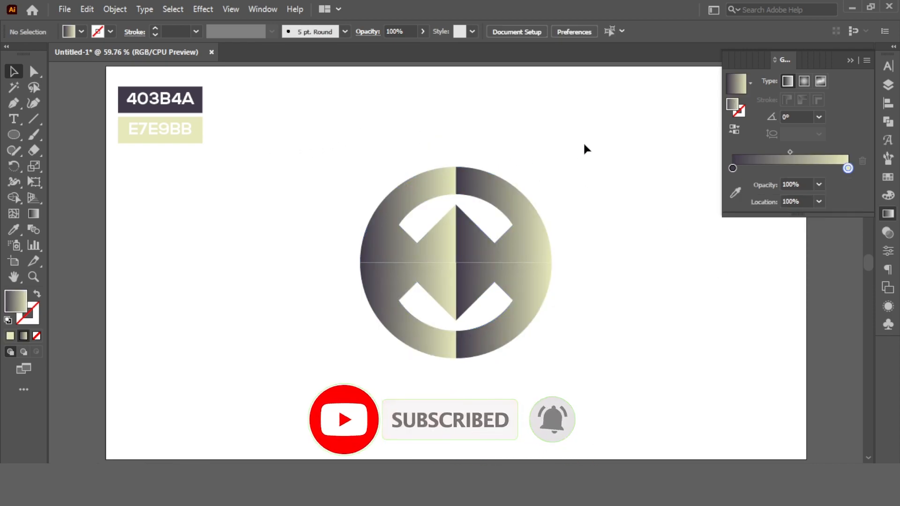
Reverse the gradient direction on the two upper quarter shapes of the logo
{"action": "left_click_drag", "start_coordinate": [549, 161], "coordinate": [428, 185]}
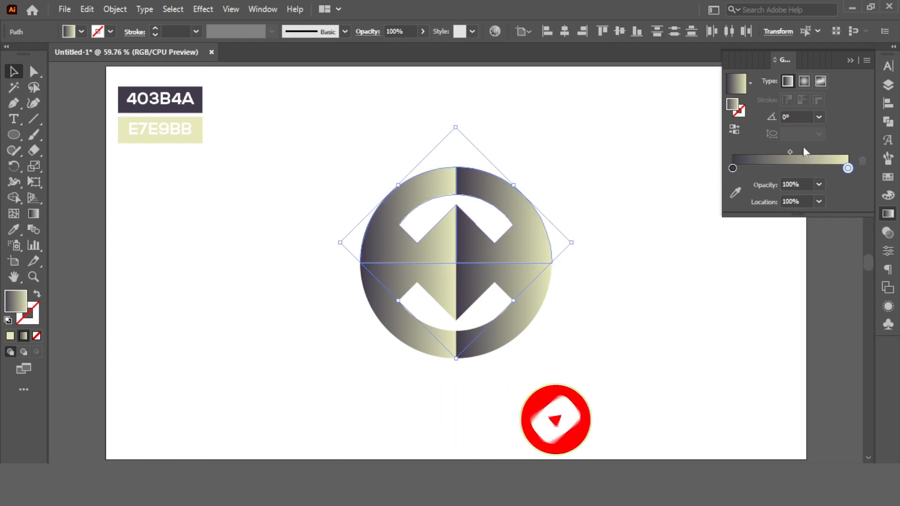
{"action": "left_click", "coordinate": [735, 128]}
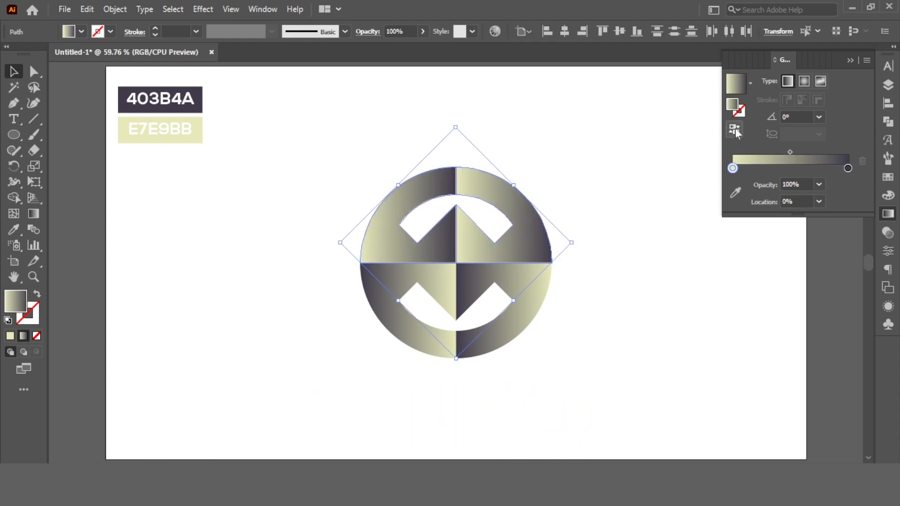
{"action": "left_click", "coordinate": [589, 147]}
Select all four logo shapes and group them into one object
{"action": "left_click_drag", "start_coordinate": [592, 146], "coordinate": [393, 389]}
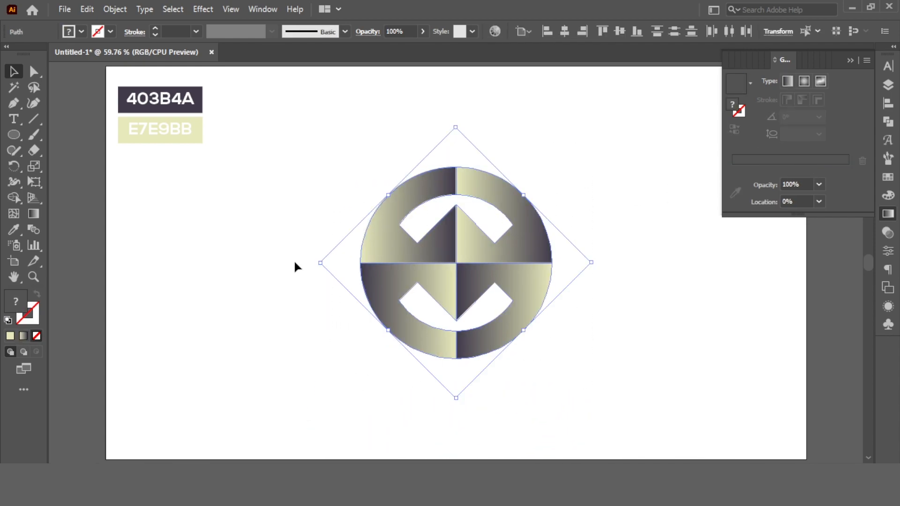
{"action": "left_click", "coordinate": [113, 10]}
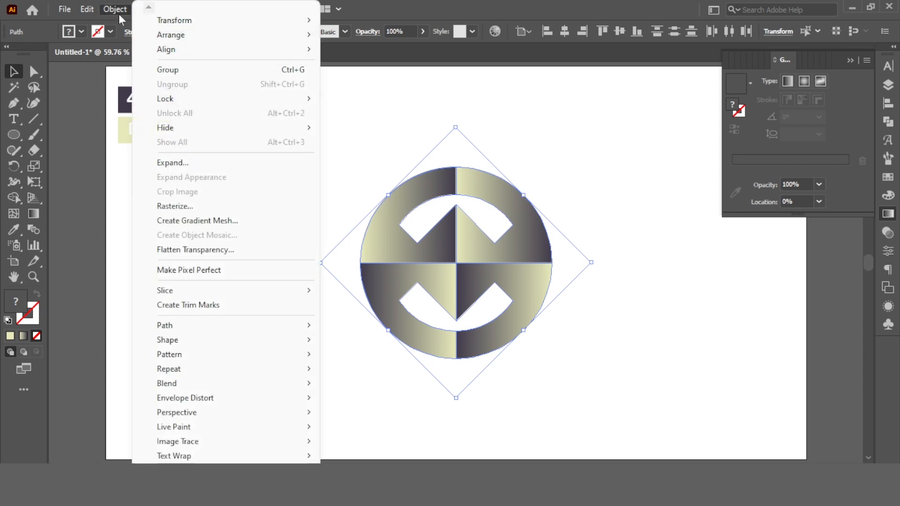
{"action": "left_click", "coordinate": [168, 70]}
{"action": "left_click", "coordinate": [577, 147]}
Delete the two reference swatches labelled 403B4A and E7E9BB, and collapse the gradient settings
{"action": "left_click_drag", "start_coordinate": [216, 84], "coordinate": [147, 164]}
{"action": "key", "text": "Delete"}
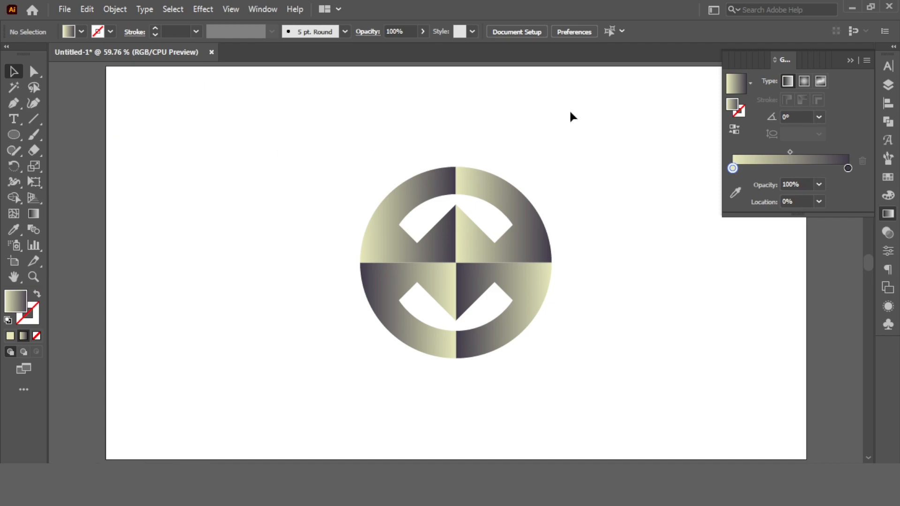
{"action": "left_click", "coordinate": [851, 60]}
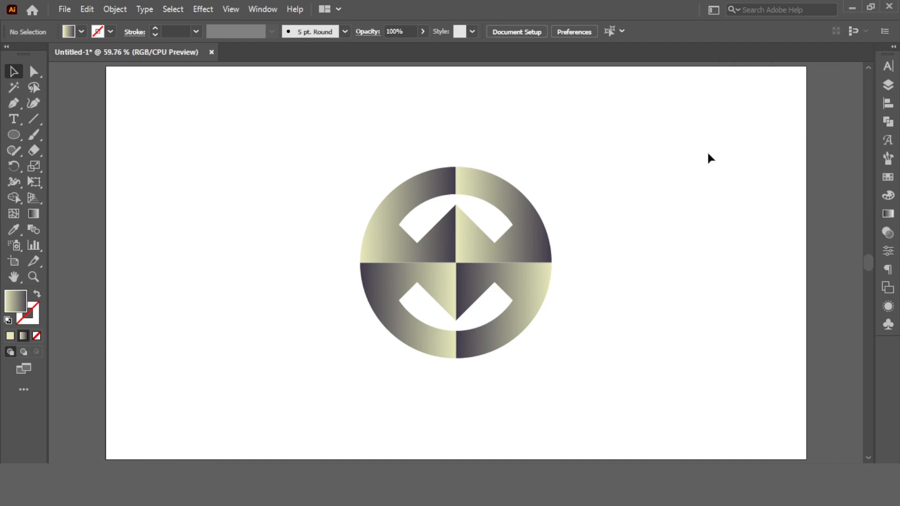
Draw a rectangle with black fill and no stroke that covers the whole artboard
{"action": "left_click_drag", "start_coordinate": [13, 134], "coordinate": [66, 136]}
{"action": "left_click", "coordinate": [81, 32]}
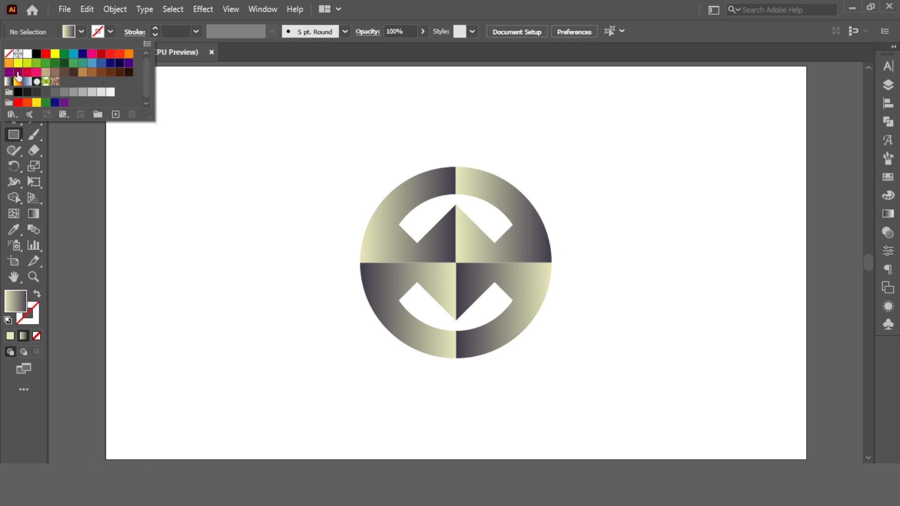
{"action": "left_click", "coordinate": [18, 92]}
{"action": "left_click", "coordinate": [251, 58]}
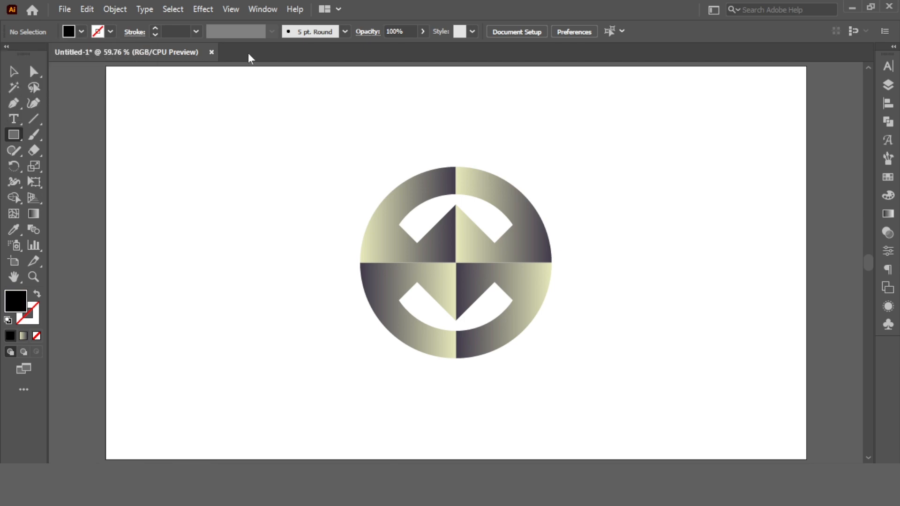
{"action": "left_click", "coordinate": [15, 72]}
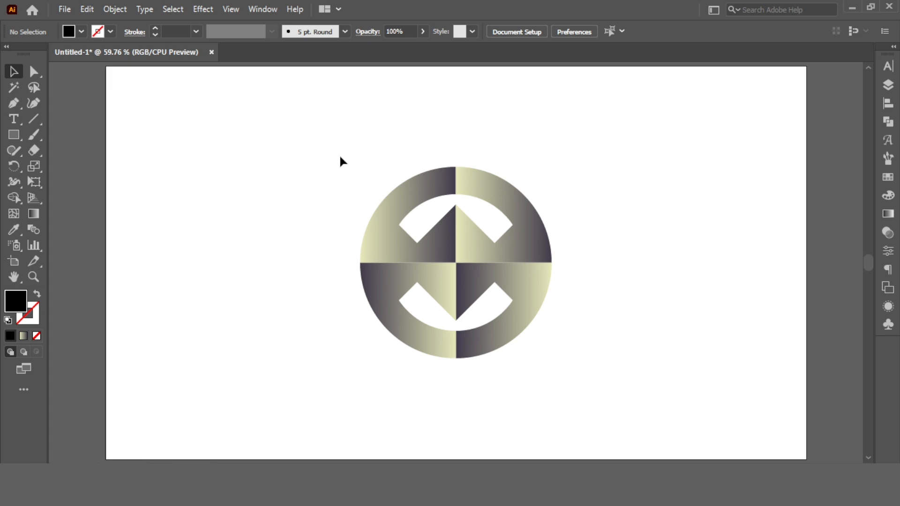
{"action": "left_click", "coordinate": [14, 136]}
{"action": "left_click_drag", "start_coordinate": [21, 139], "coordinate": [70, 134]}
{"action": "left_click_drag", "start_coordinate": [107, 66], "coordinate": [812, 457]}
{"action": "left_click", "coordinate": [13, 72]}
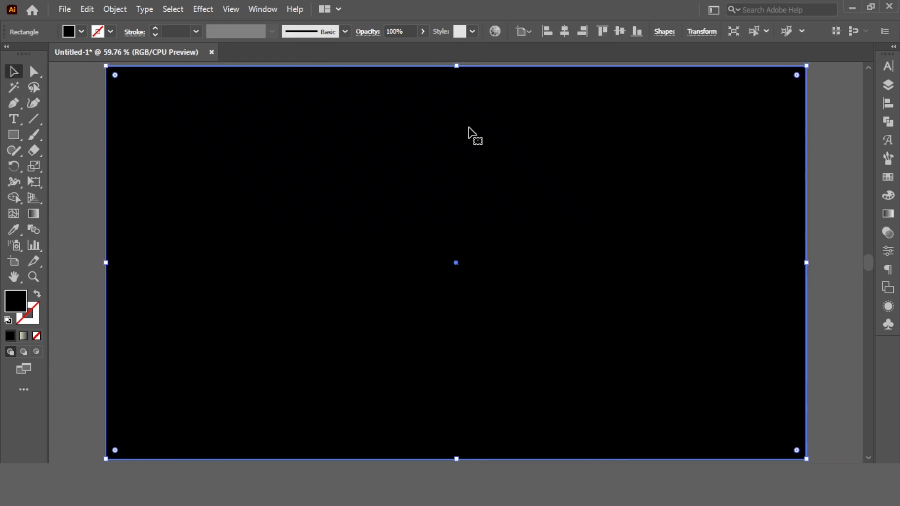
Send the black rectangle to the back so it forms the background behind the logo
{"action": "right_click", "coordinate": [471, 134]}
{"action": "mouse_move", "coordinate": [595, 375]}
{"action": "left_click", "coordinate": [651, 406]}
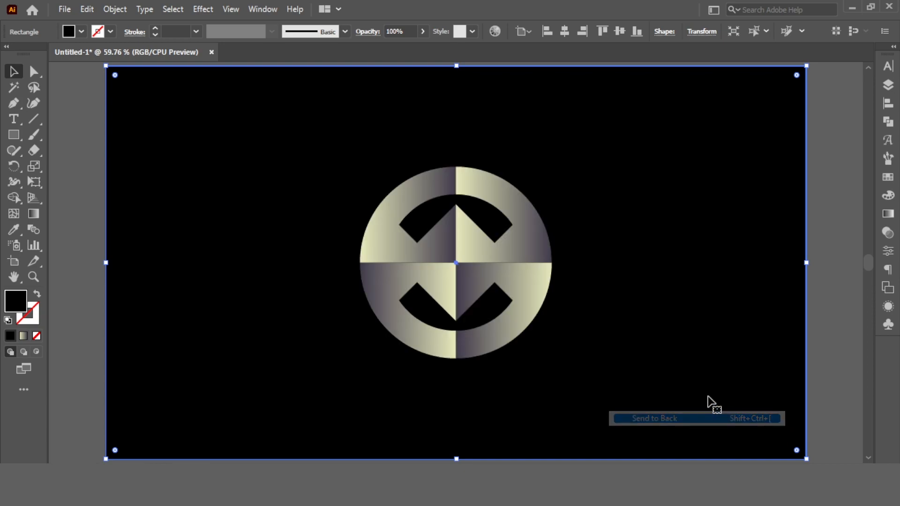
{"action": "left_click", "coordinate": [888, 104]}
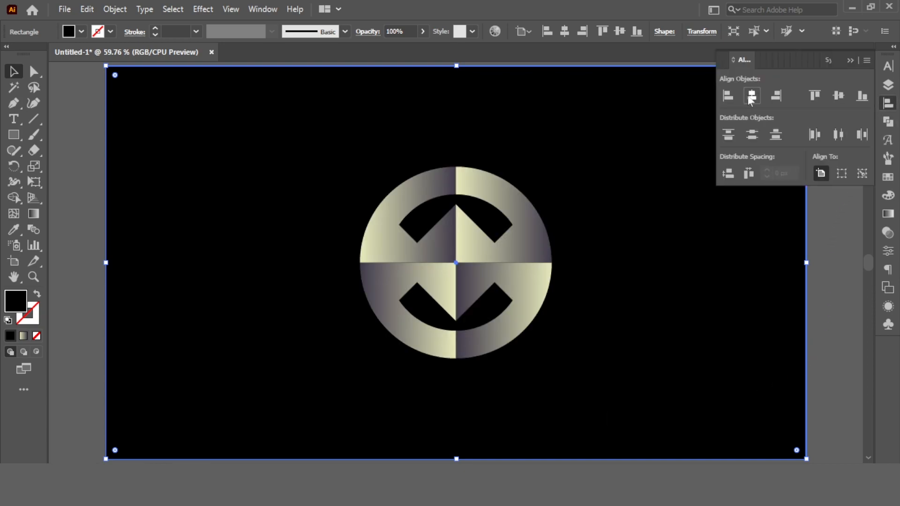
{"action": "left_click", "coordinate": [850, 60]}
Select only the logo group and enlarge it proportionally from its centre on the black background
{"action": "left_click_drag", "start_coordinate": [826, 177], "coordinate": [315, 375]}
{"action": "left_click", "coordinate": [569, 345], "text": "shift"}
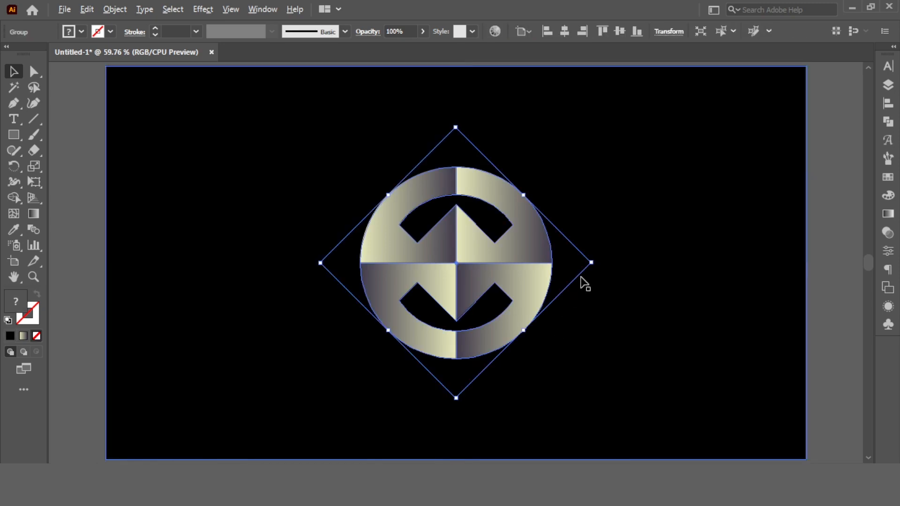
{"action": "left_click_drag", "start_coordinate": [591, 263], "coordinate": [635, 267]}
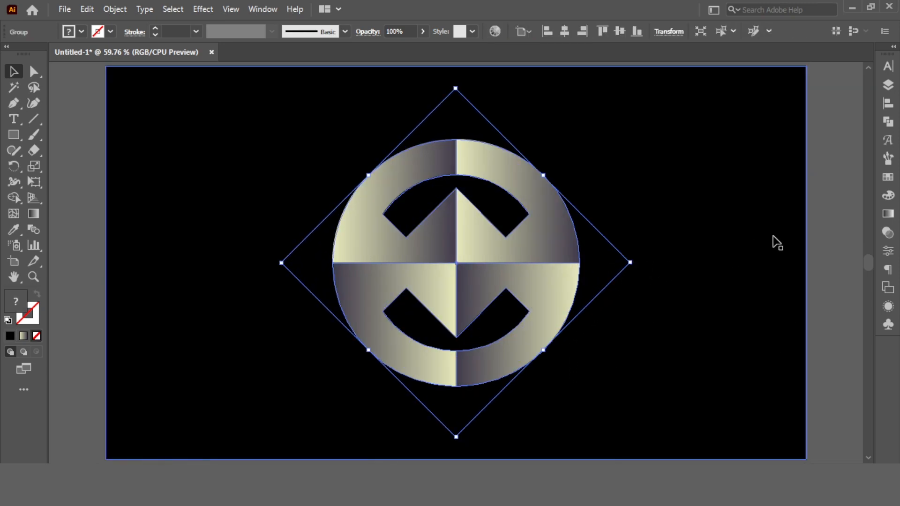
{"action": "left_click", "coordinate": [831, 207]}
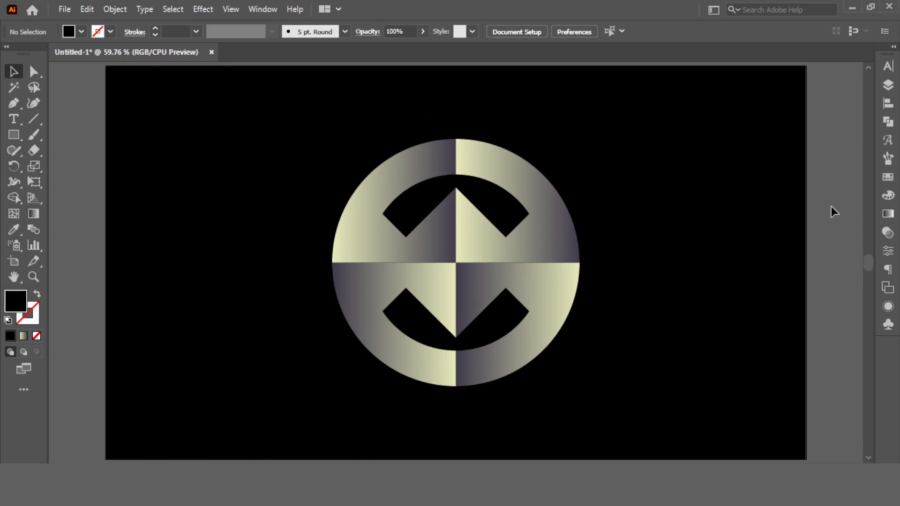